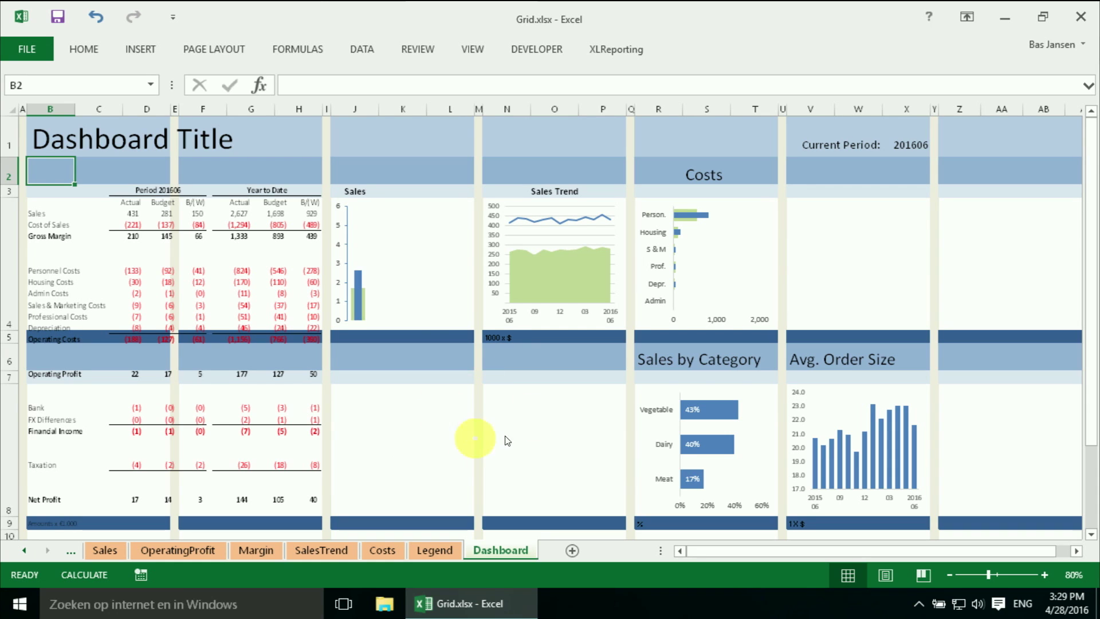
Switch to the CustT10 sheet and scroll left to show its Customer pivot table.
{"action": "right_click", "coordinate": [40, 551]}
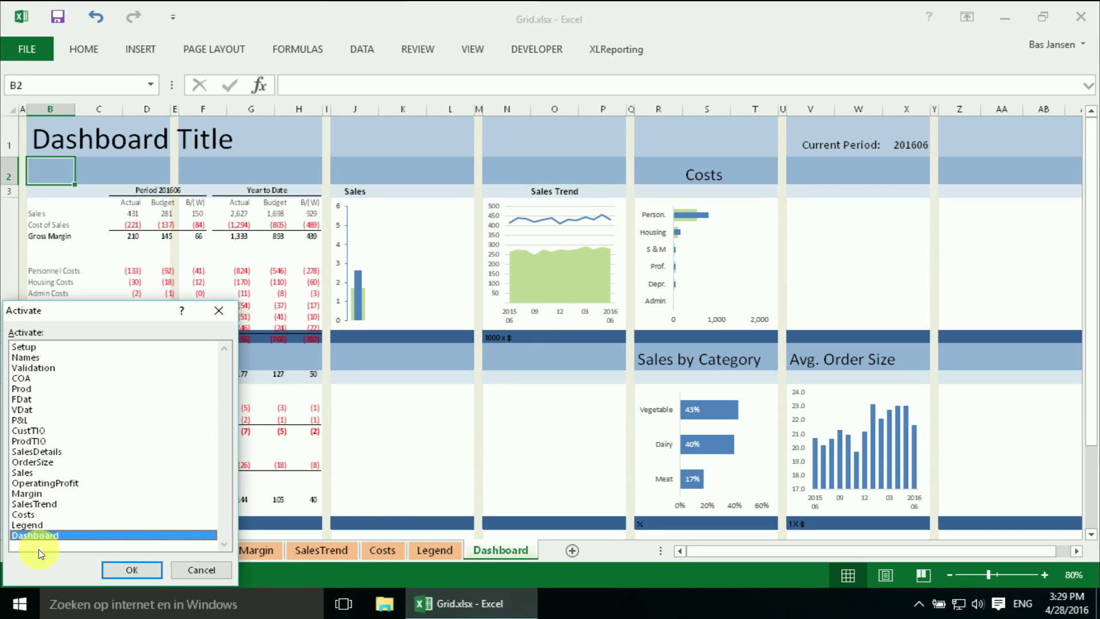
{"action": "left_click", "coordinate": [33, 430]}
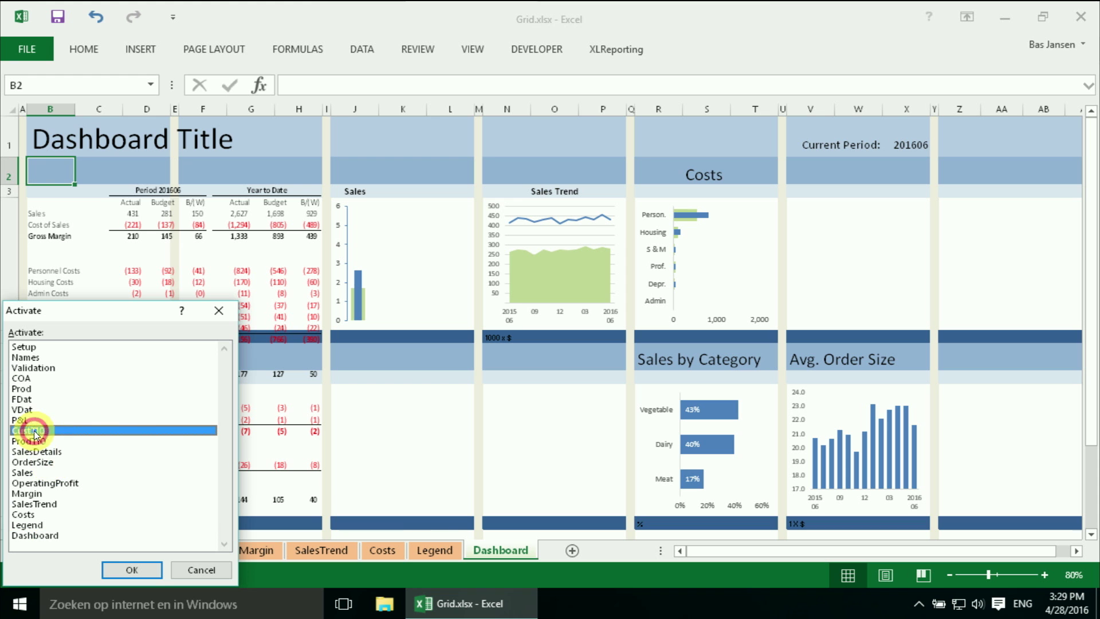
{"action": "left_click", "coordinate": [123, 566]}
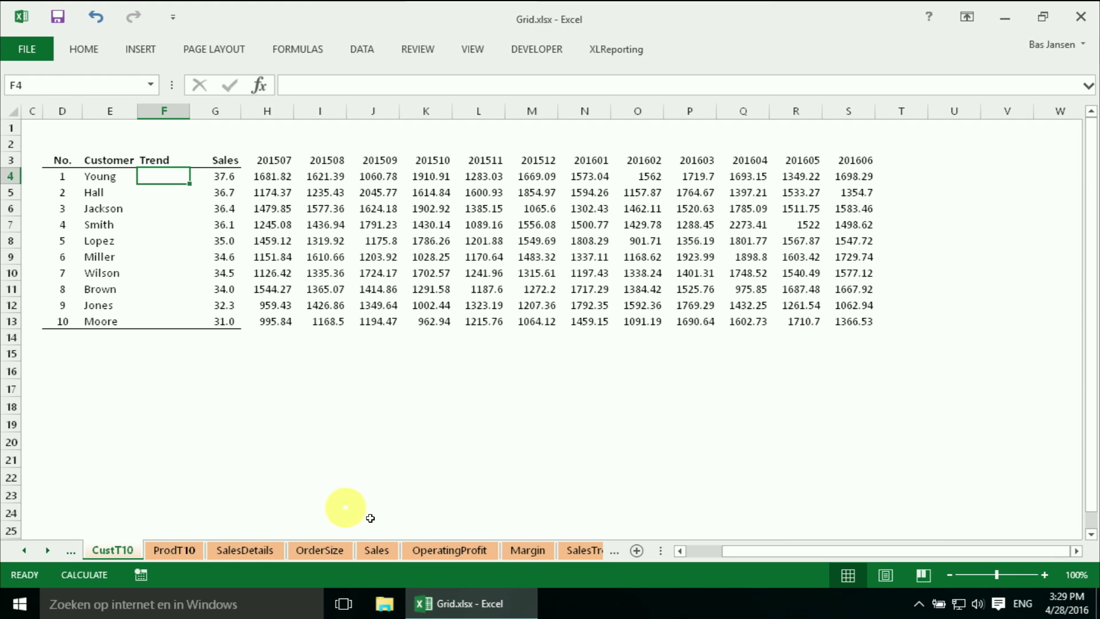
{"action": "left_click", "coordinate": [682, 551]}
{"action": "left_click", "coordinate": [681, 551]}
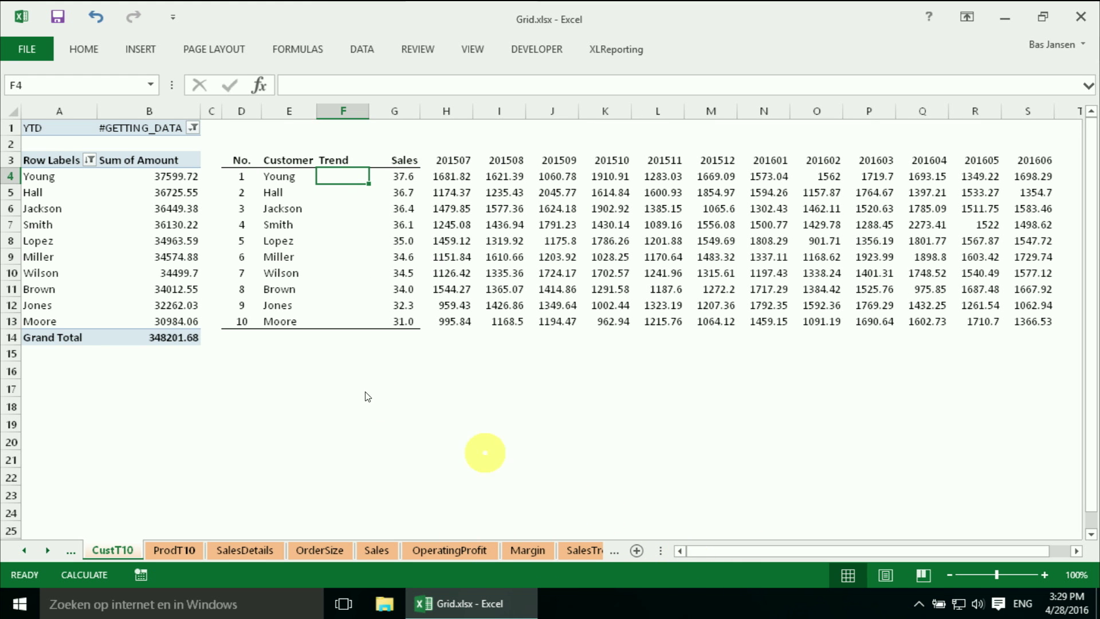
Open the Customer field's filter menu at the first pivot customer, then dismiss it unfiltered.
{"action": "left_click", "coordinate": [65, 175]}
{"action": "right_click", "coordinate": [65, 175]}
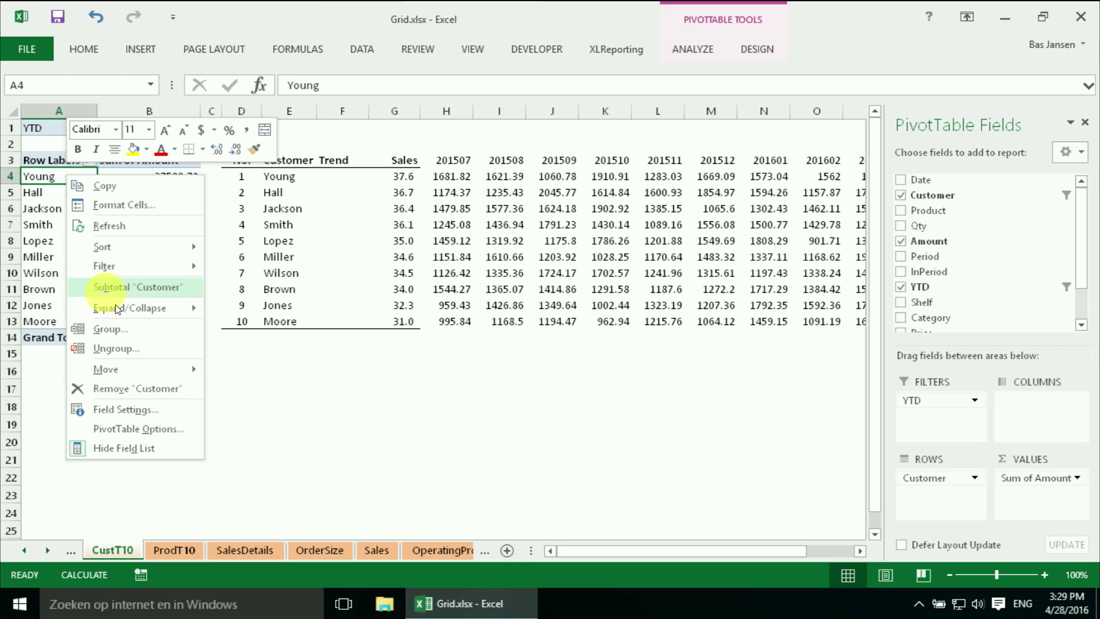
{"action": "mouse_move", "coordinate": [136, 273]}
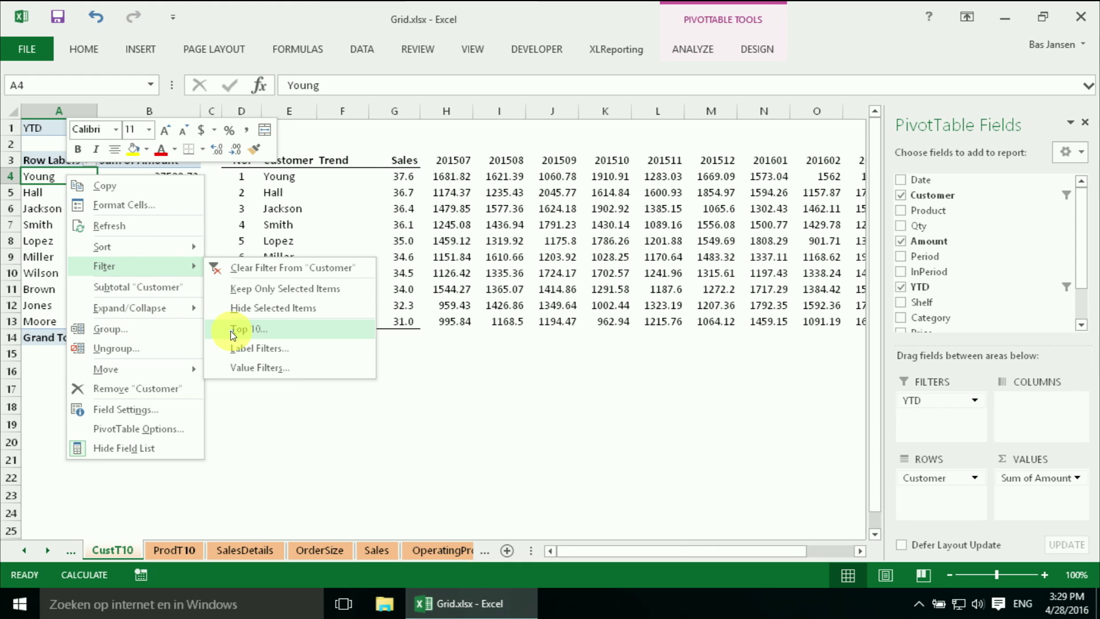
{"action": "left_click", "coordinate": [300, 442]}
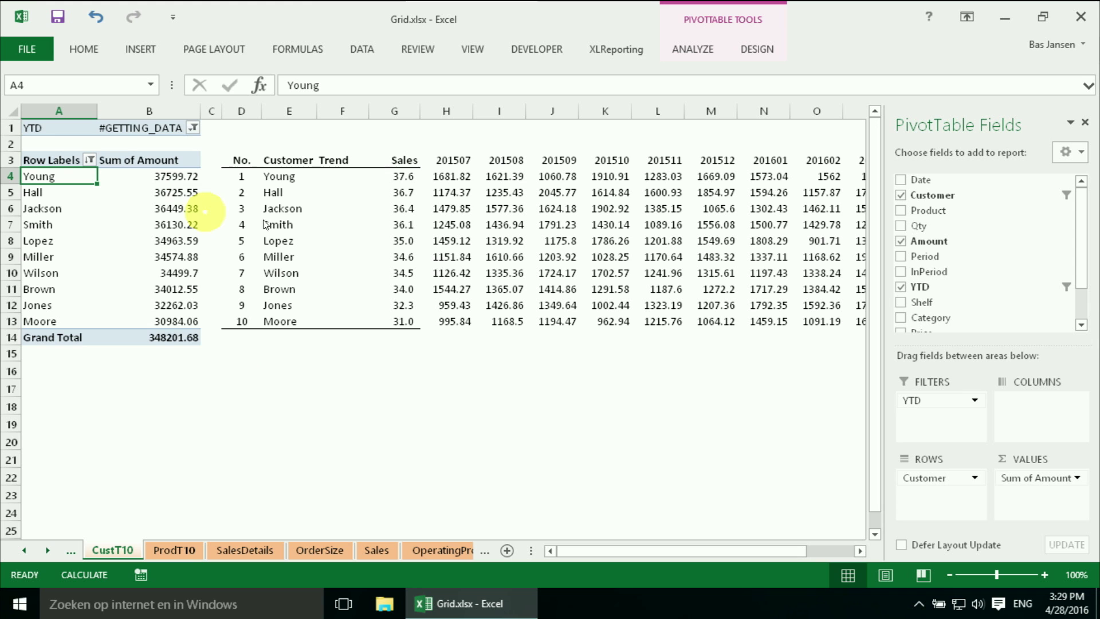
Check E4's INDEX formula for the customer name, then select Trend cells F4:F13.
{"action": "left_click", "coordinate": [282, 177]}
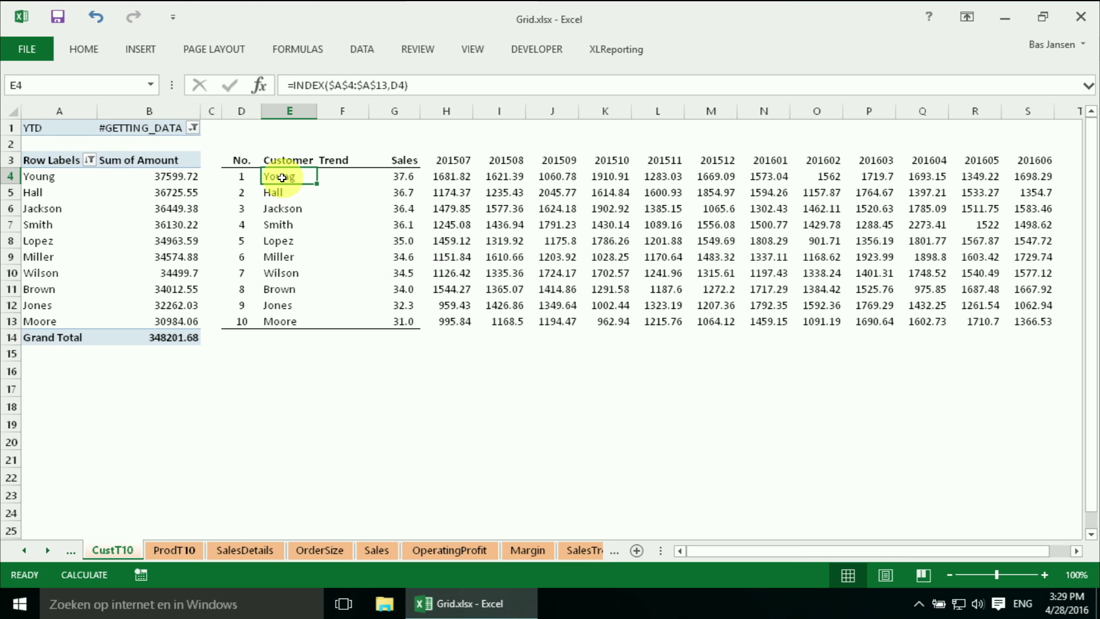
{"action": "left_click", "coordinate": [341, 181]}
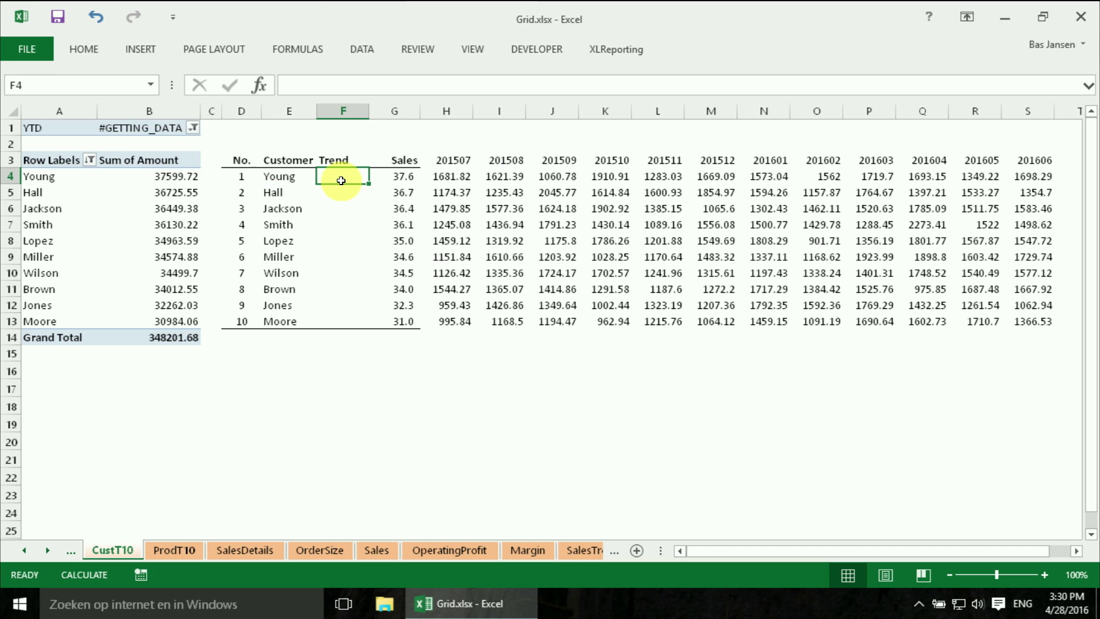
{"action": "left_click_drag", "start_coordinate": [341, 181], "coordinate": [342, 317]}
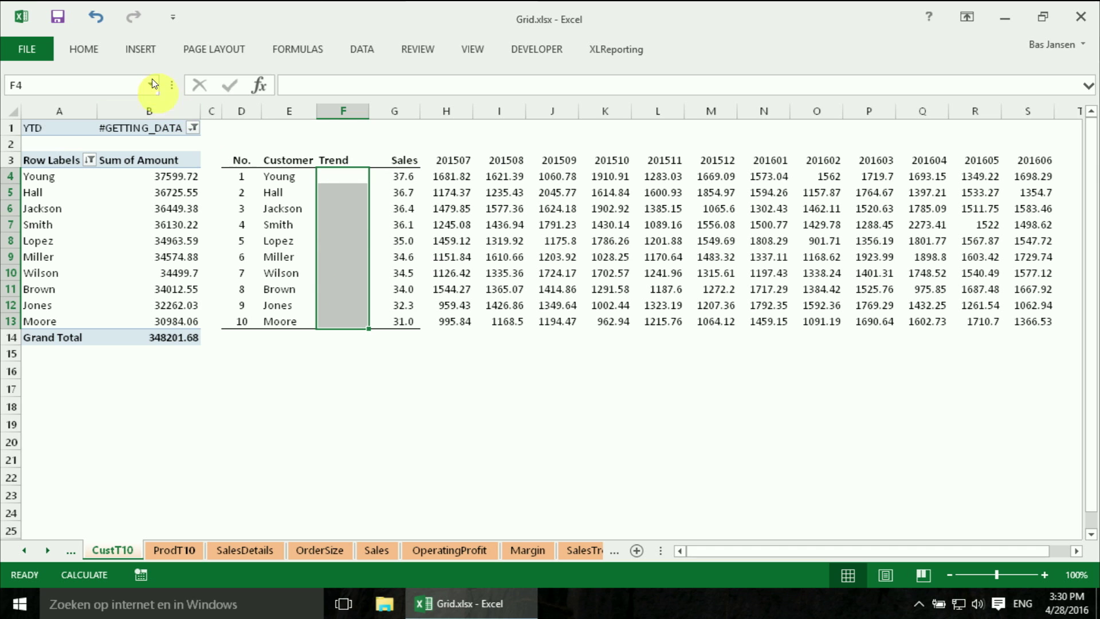
Start column sparklines with data range H4:S13 for location $F$4:$F$13.
{"action": "left_click", "coordinate": [144, 50]}
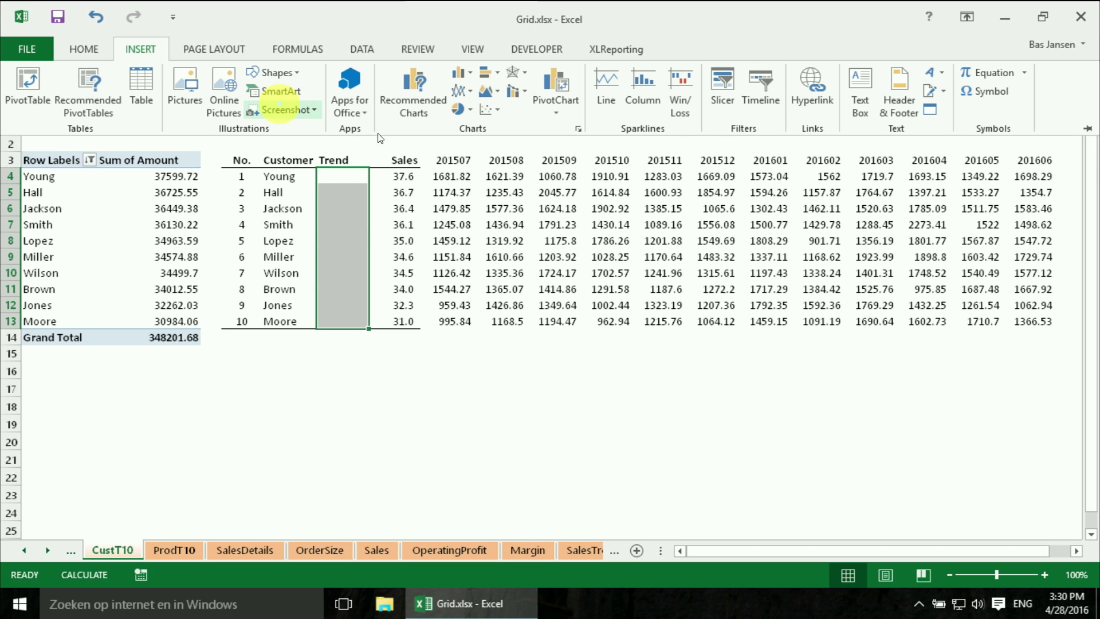
{"action": "left_click", "coordinate": [598, 102]}
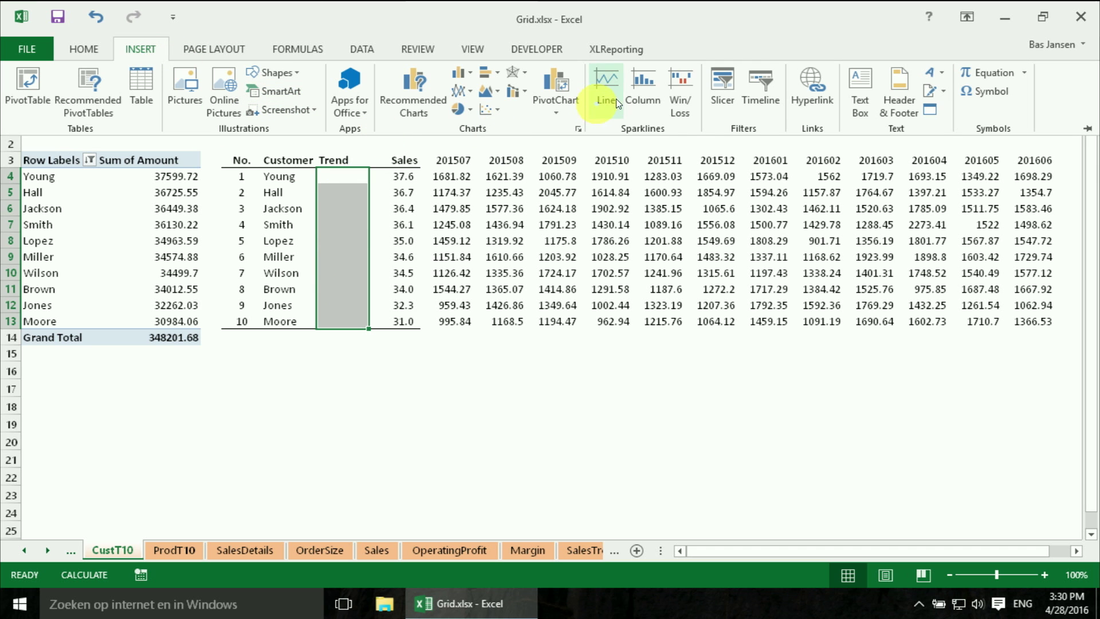
{"action": "left_click", "coordinate": [649, 87]}
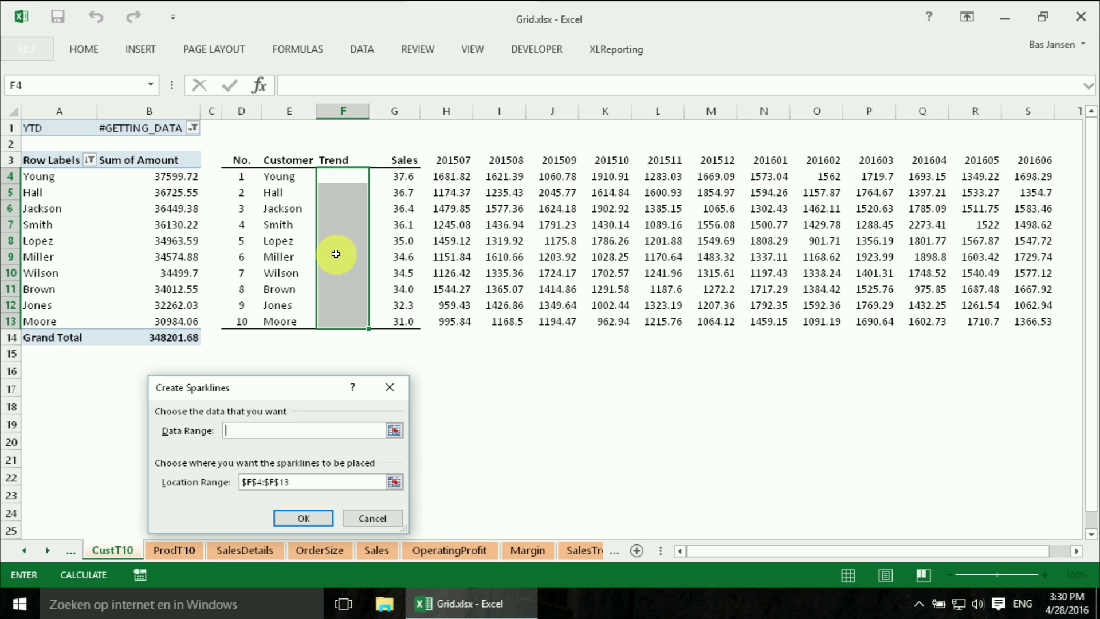
{"action": "left_click", "coordinate": [452, 178]}
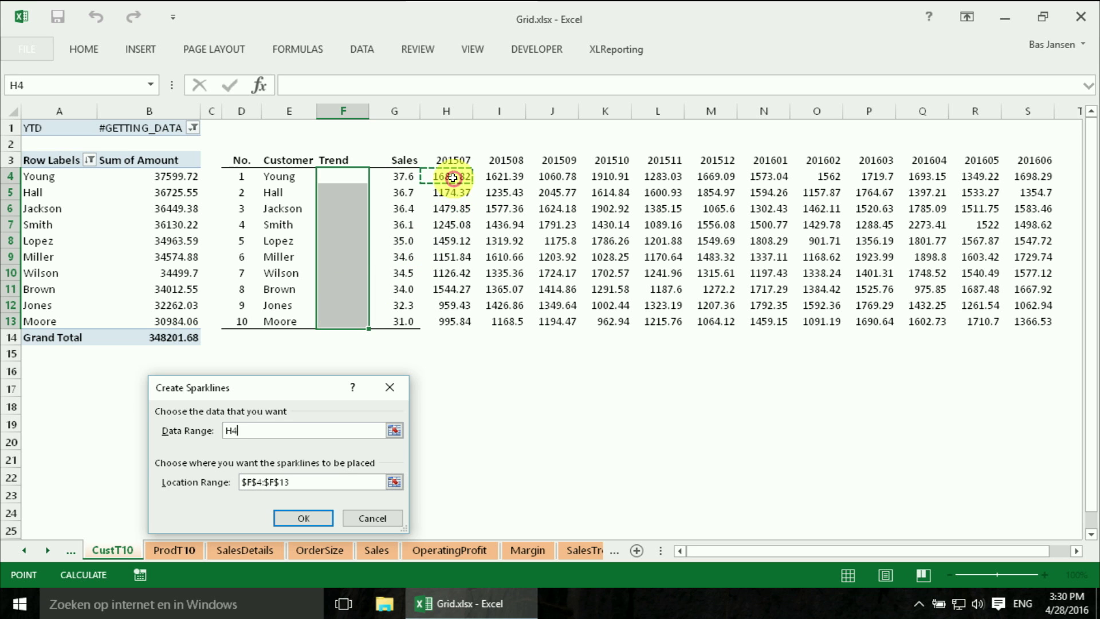
{"action": "left_click_drag", "start_coordinate": [456, 178], "coordinate": [1019, 322]}
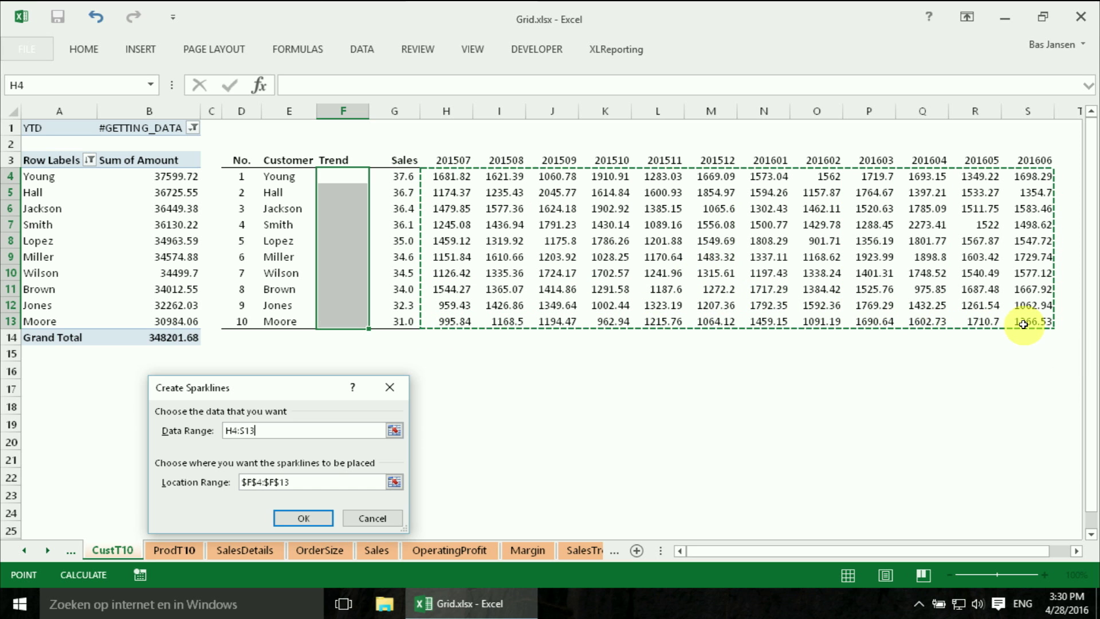
Create the sparklines in F4:F13 and colour them blue after trying olive green.
{"action": "left_click", "coordinate": [314, 515]}
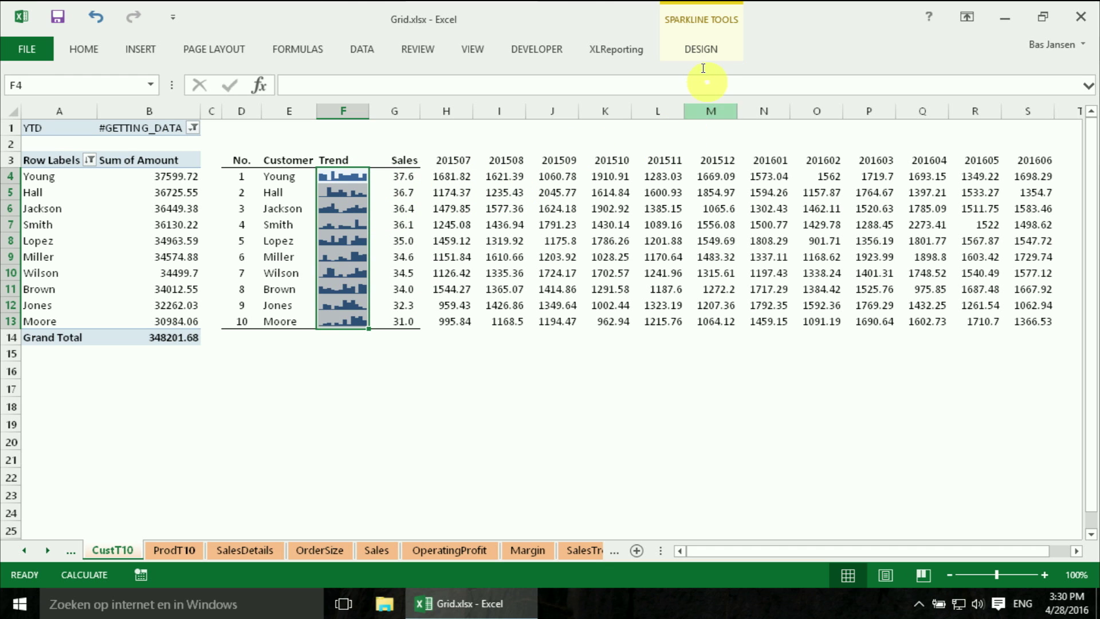
{"action": "left_click", "coordinate": [700, 49]}
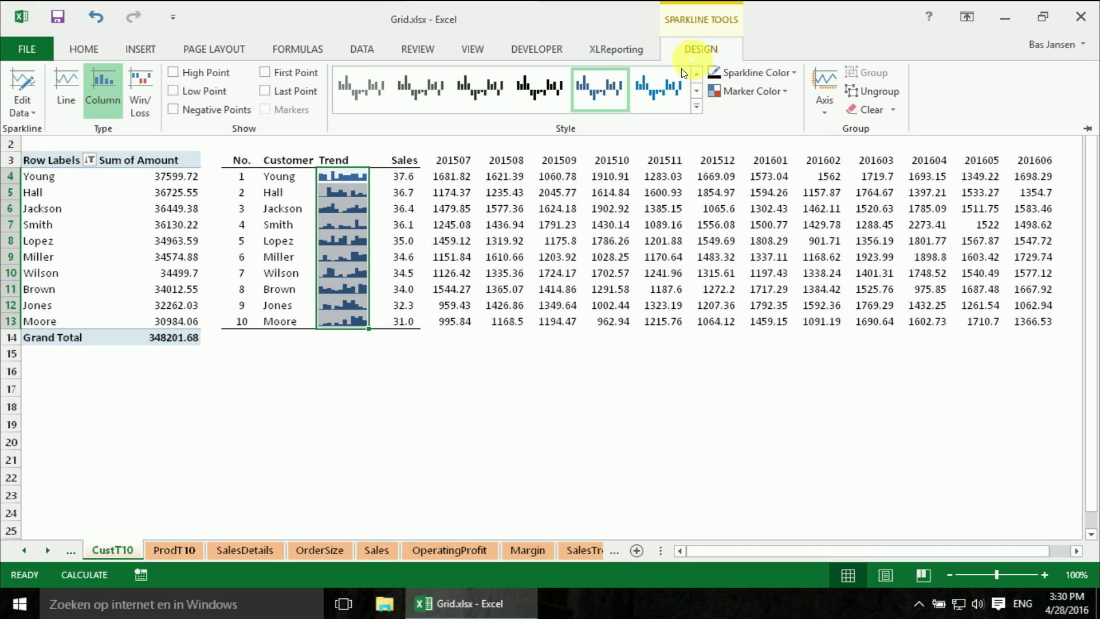
{"action": "left_click", "coordinate": [794, 73]}
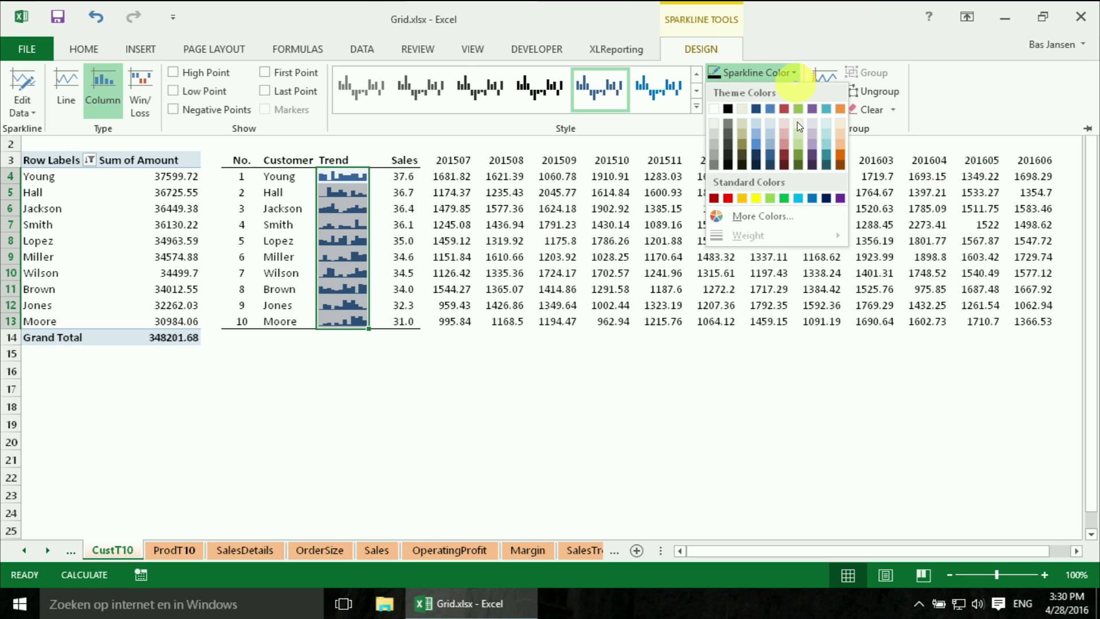
{"action": "left_click", "coordinate": [799, 145]}
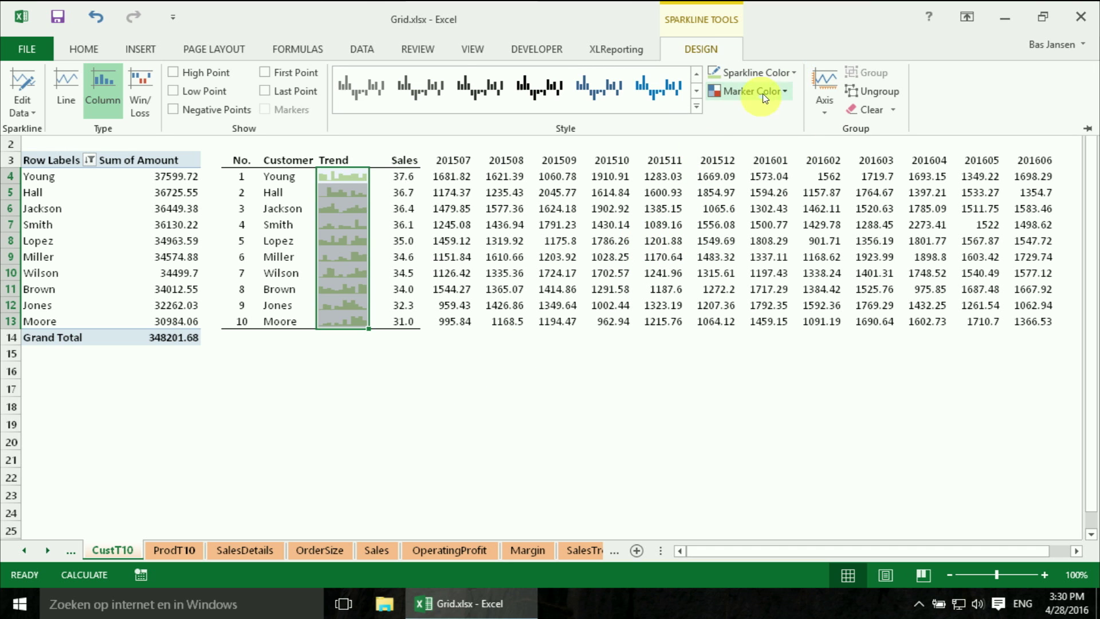
{"action": "left_click", "coordinate": [792, 75]}
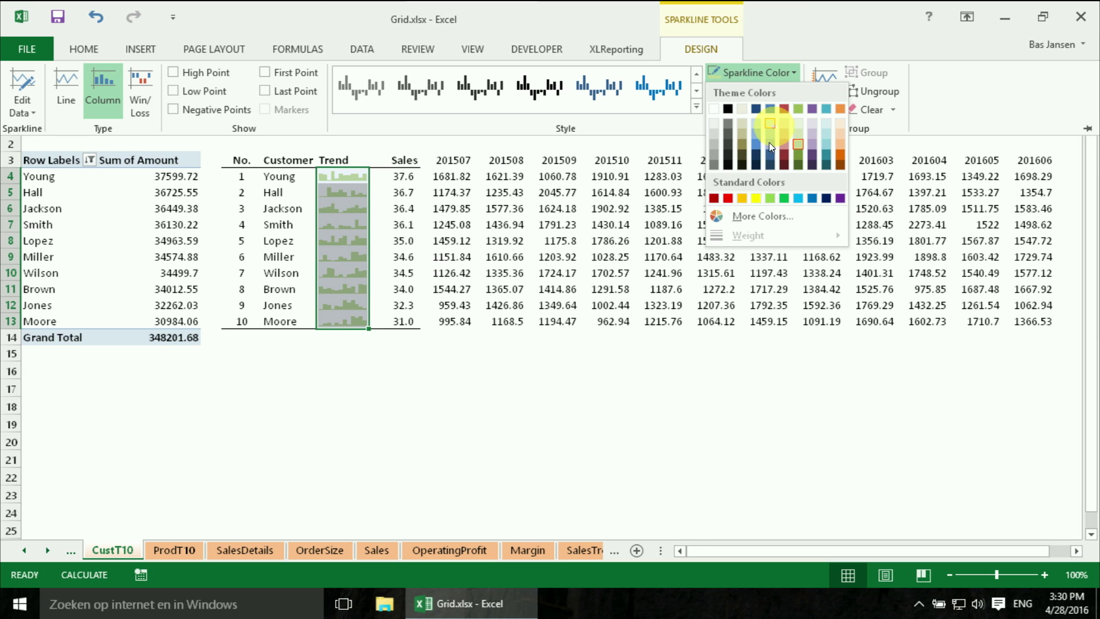
{"action": "left_click", "coordinate": [770, 108]}
{"action": "left_click", "coordinate": [504, 371]}
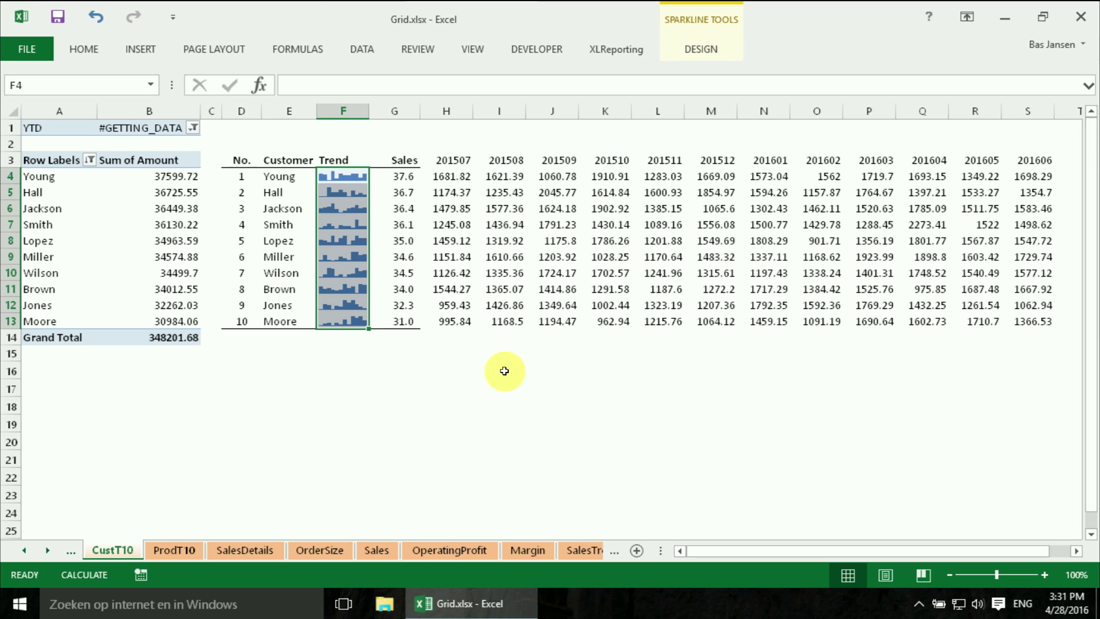
Copy the CustT10 Customer, Trend and Sales table (E3:G13).
{"action": "left_click", "coordinate": [504, 371]}
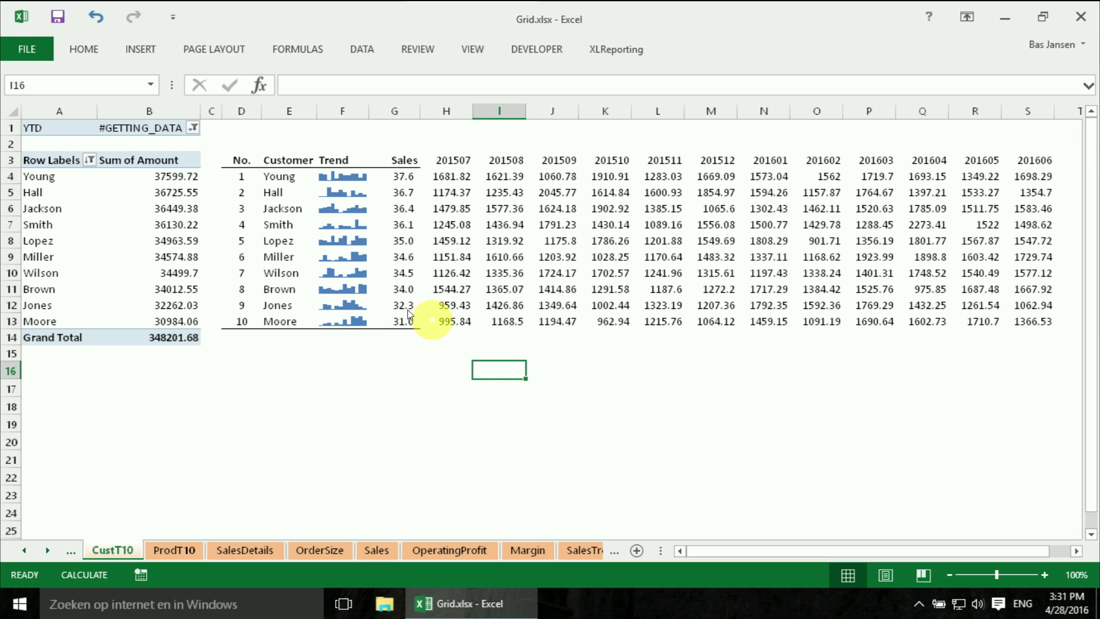
{"action": "left_click", "coordinate": [282, 161]}
{"action": "left_click_drag", "start_coordinate": [282, 161], "coordinate": [372, 321]}
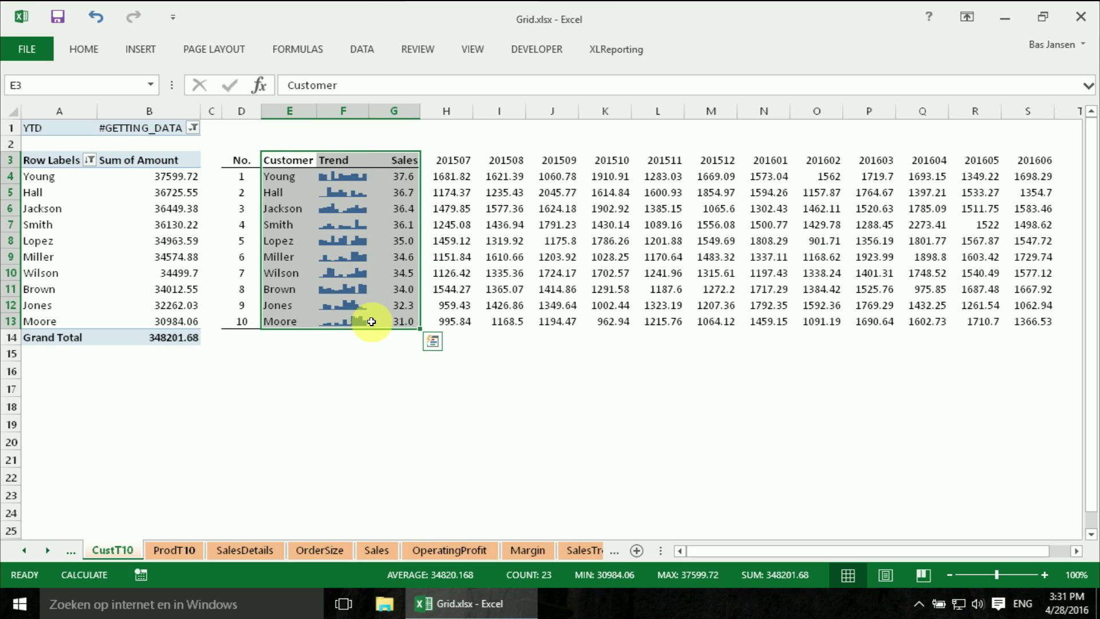
{"action": "key", "text": "ctrl+c"}
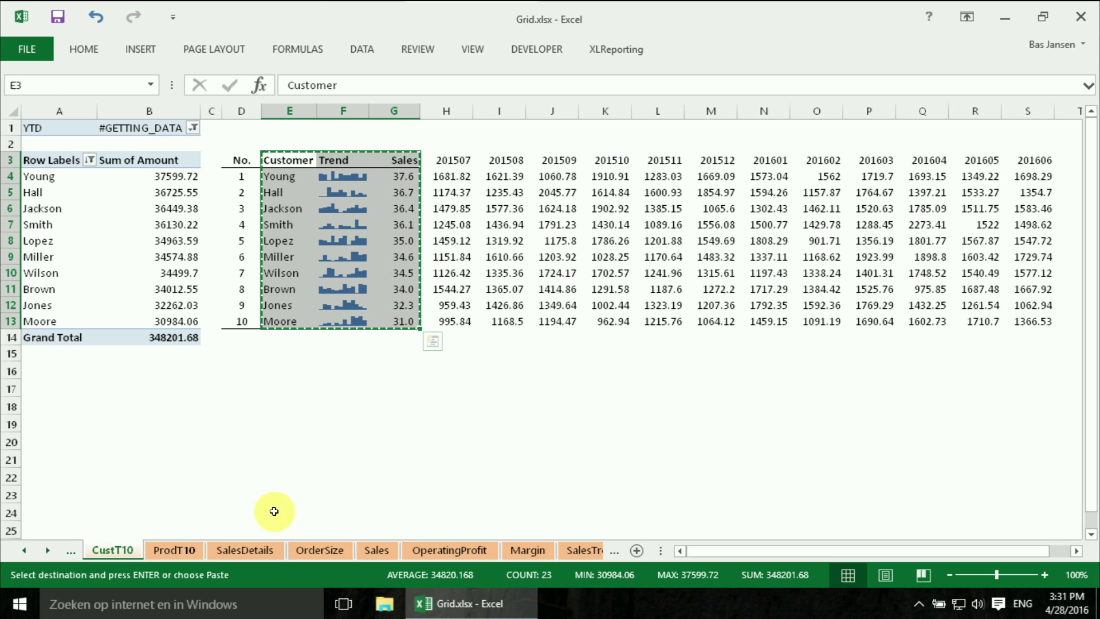
Paste it as a linked picture at Dashboard cell J7 and enlarge it to fill the panel.
{"action": "right_click", "coordinate": [36, 554]}
{"action": "left_click", "coordinate": [39, 536]}
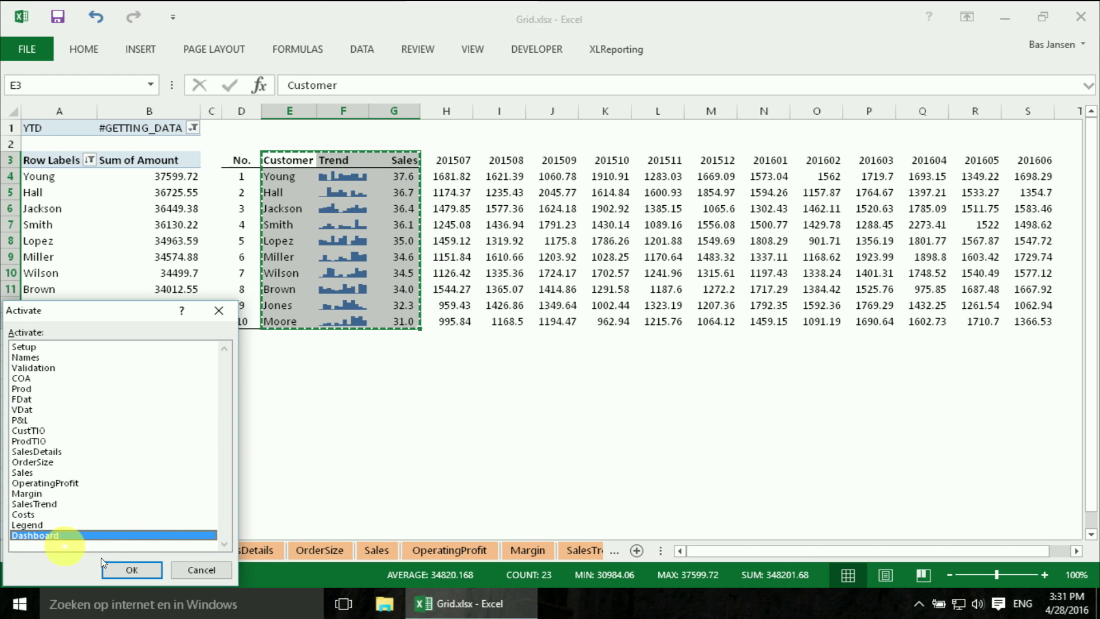
{"action": "left_click", "coordinate": [132, 570]}
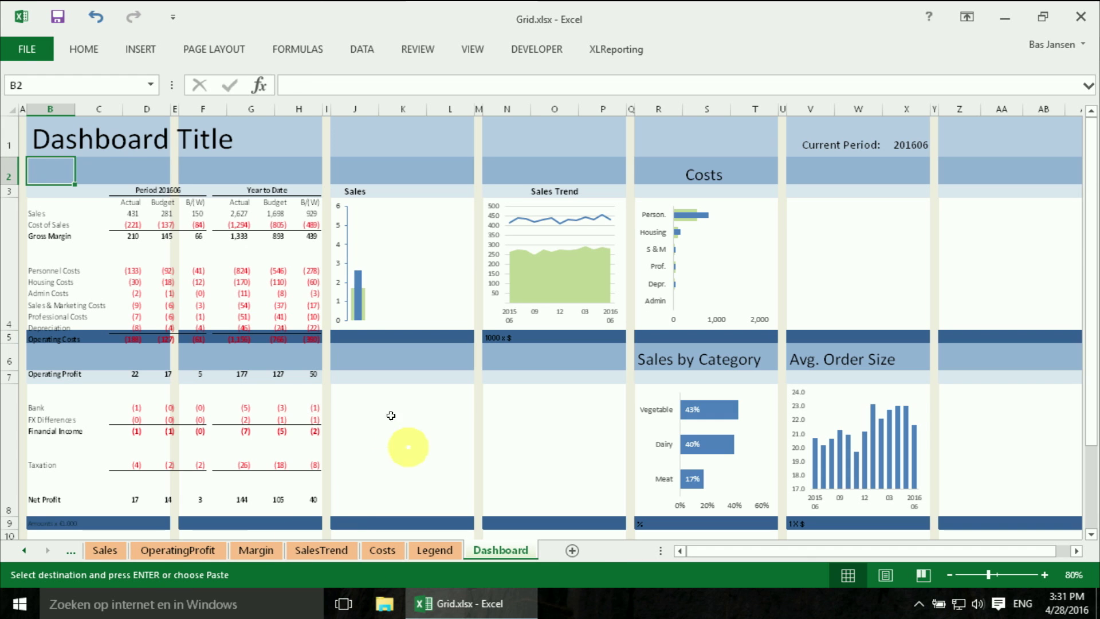
{"action": "left_click", "coordinate": [342, 382]}
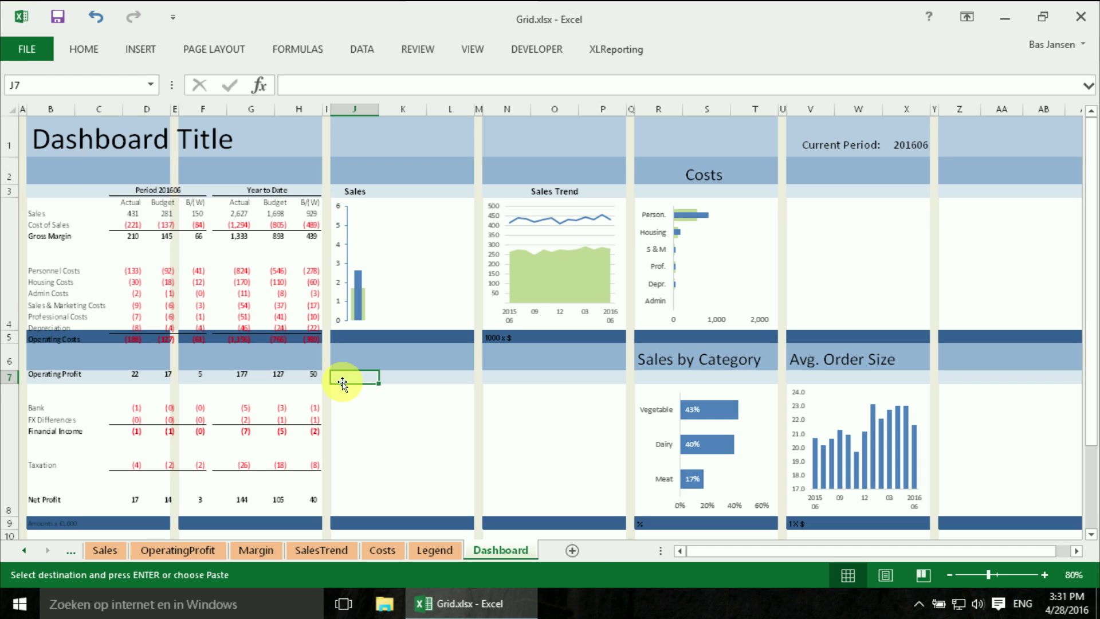
{"action": "right_click", "coordinate": [351, 378]}
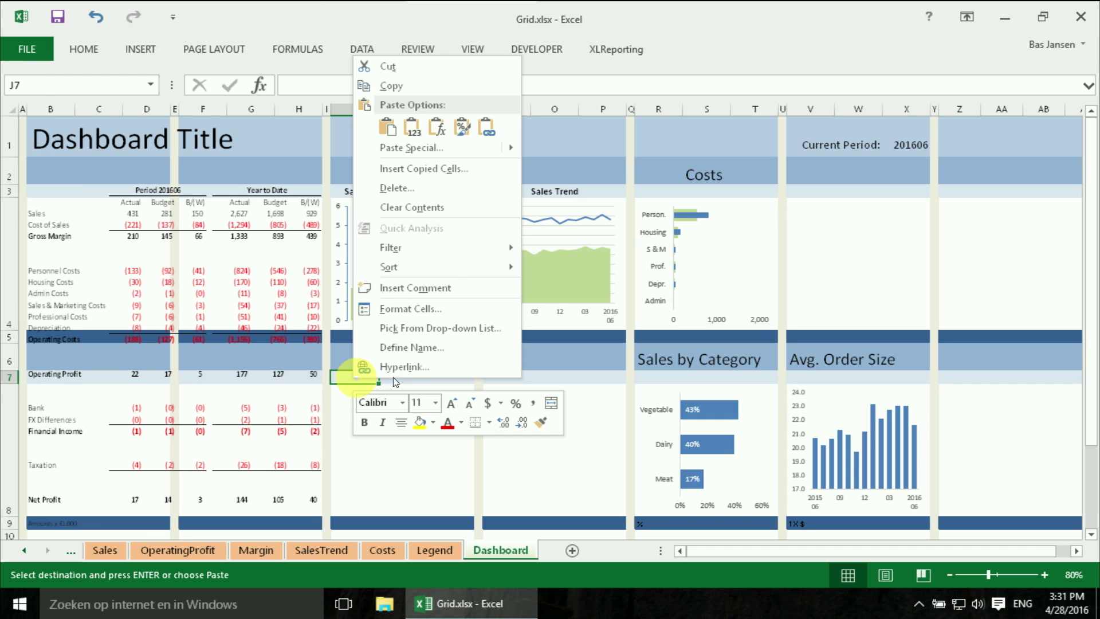
{"action": "mouse_move", "coordinate": [511, 156]}
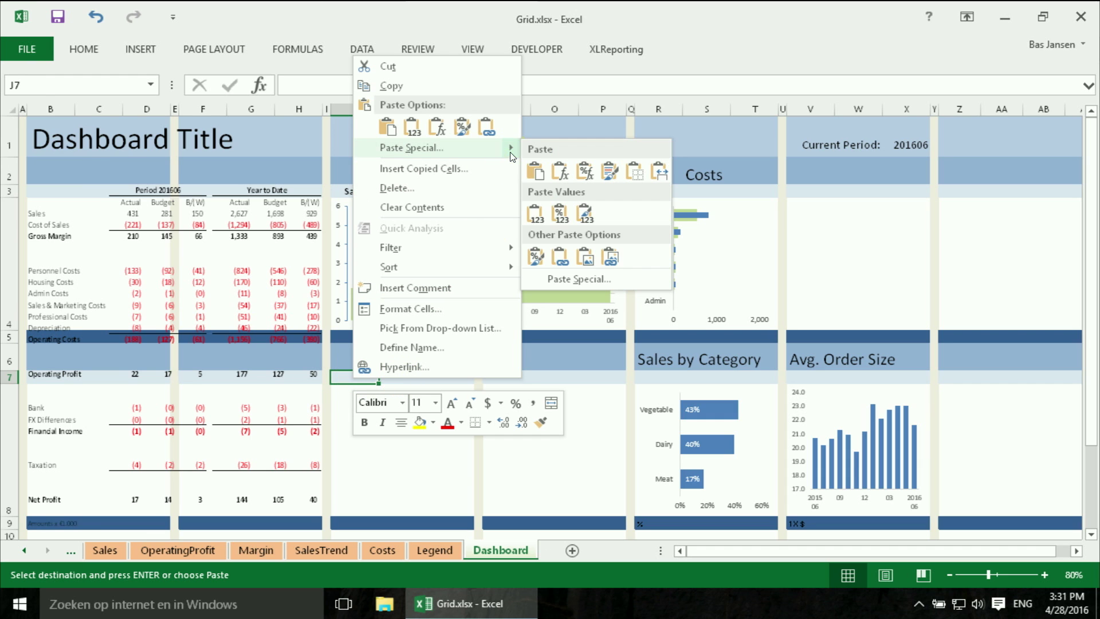
{"action": "left_click", "coordinate": [610, 258]}
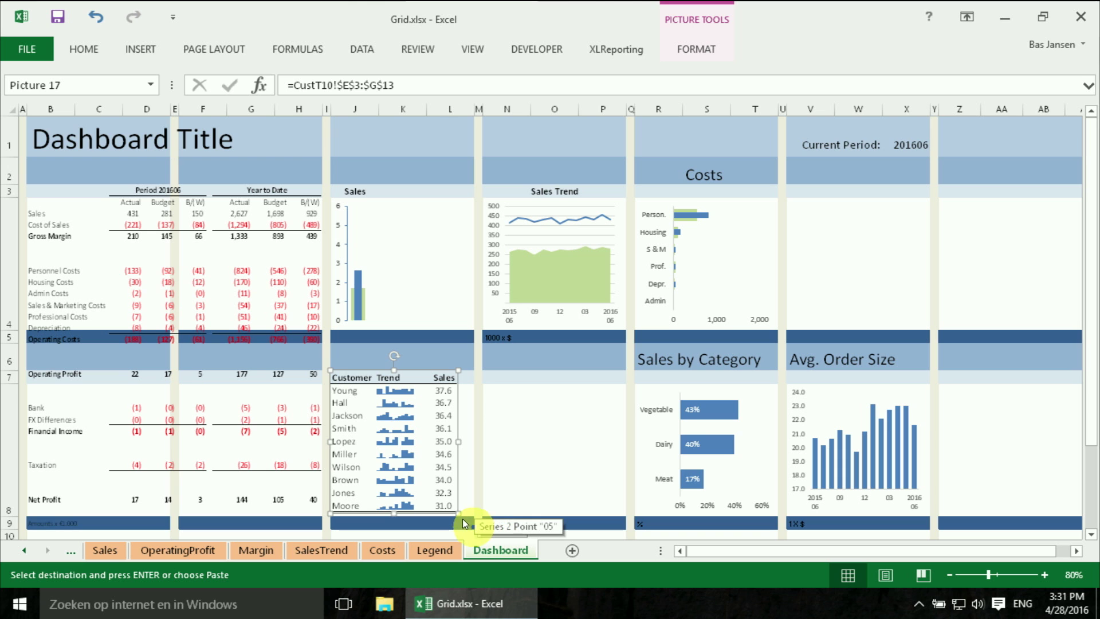
{"action": "left_click_drag", "start_coordinate": [460, 512], "coordinate": [474, 531]}
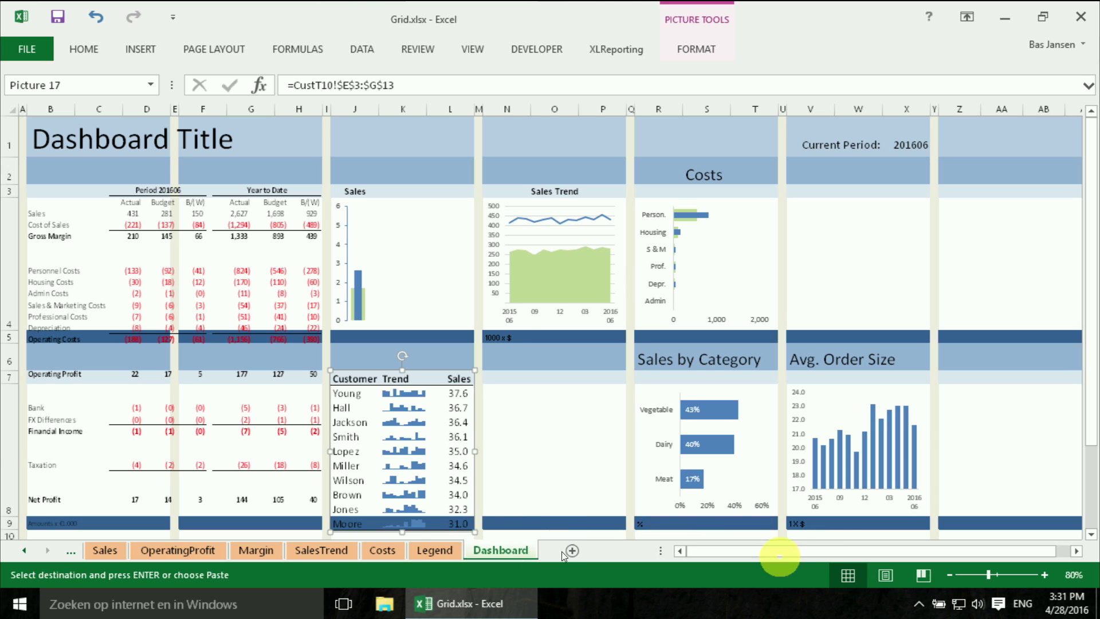
Go to the ProdT10 sheet and select Trend cells F4:F13.
{"action": "left_click", "coordinate": [25, 553]}
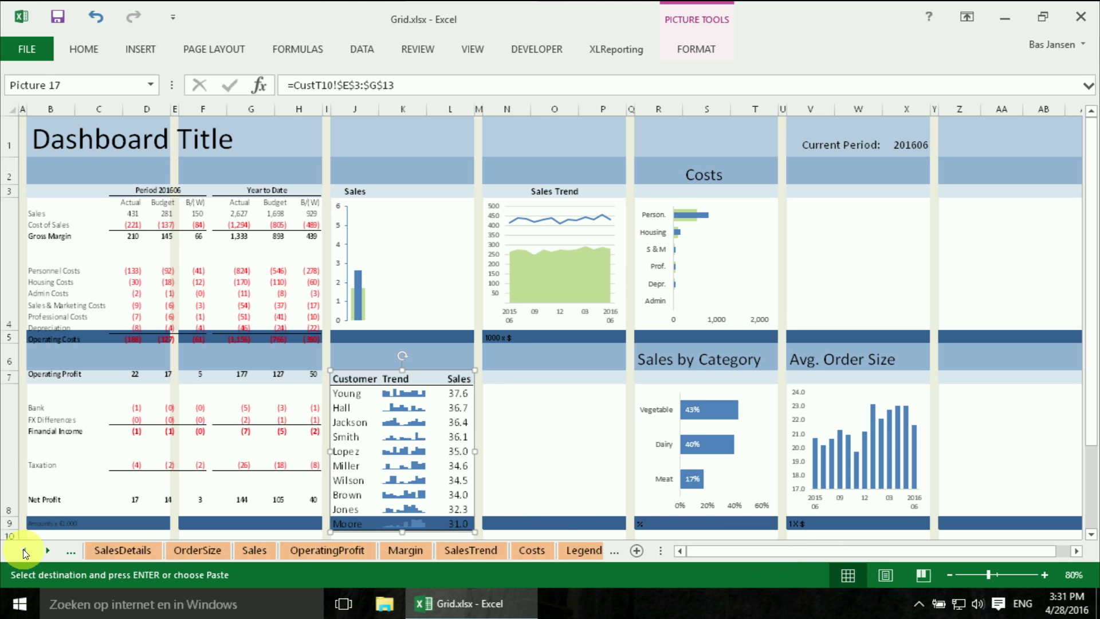
{"action": "left_click", "coordinate": [26, 553]}
{"action": "left_click", "coordinate": [25, 552]}
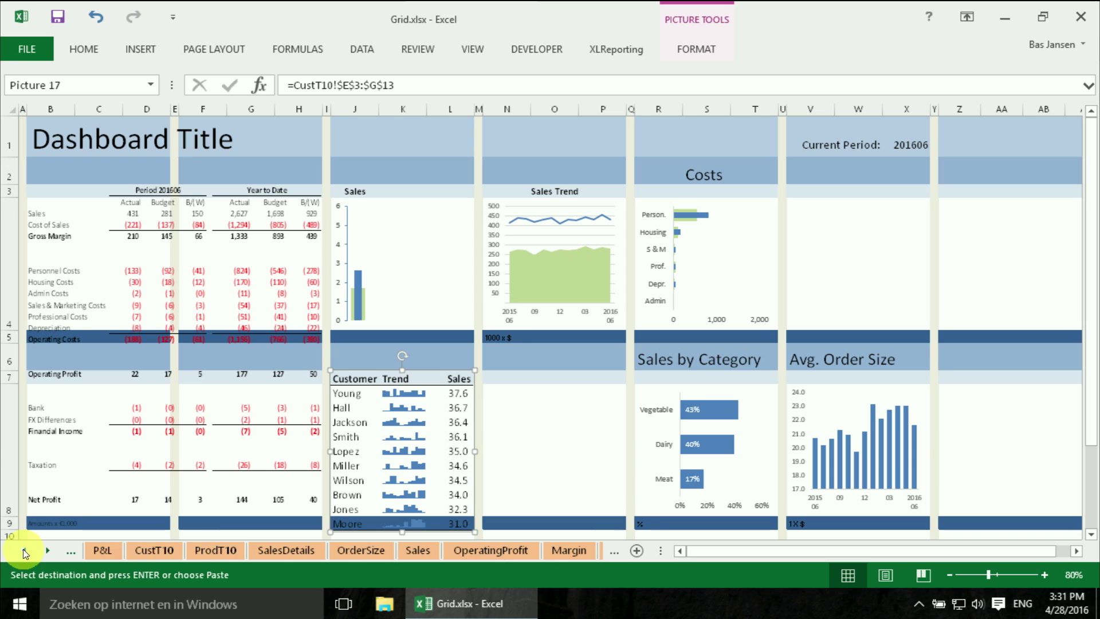
{"action": "left_click", "coordinate": [218, 551]}
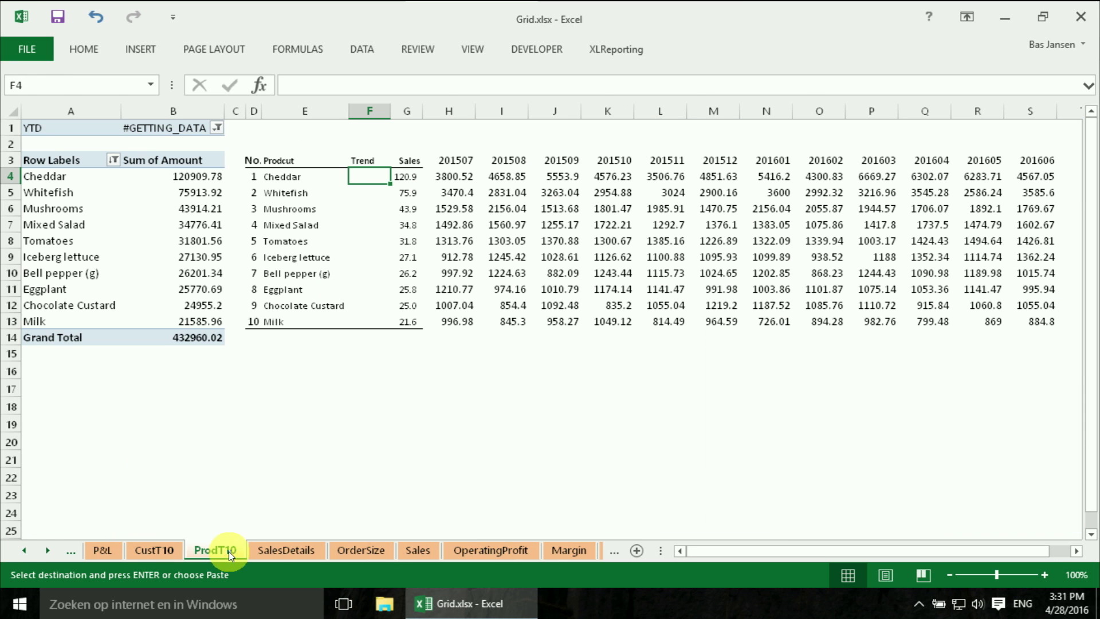
{"action": "left_click", "coordinate": [369, 316]}
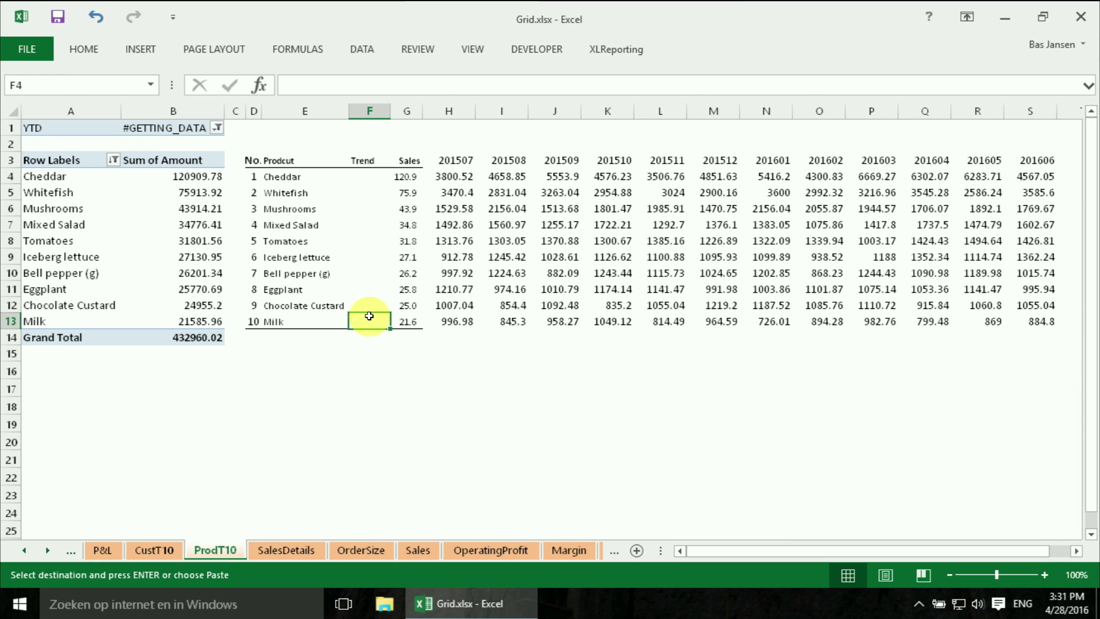
{"action": "left_click", "coordinate": [370, 177]}
{"action": "left_click_drag", "start_coordinate": [370, 177], "coordinate": [366, 321]}
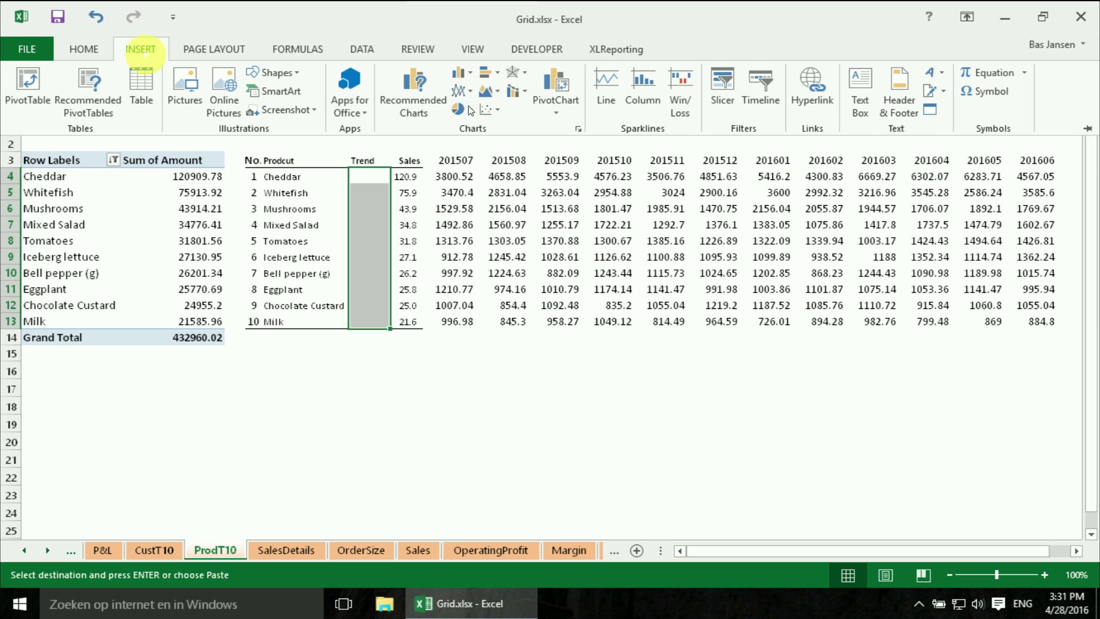
Create column sparklines in F4:F13 from the monthly data H4:S13.
{"action": "left_click", "coordinate": [655, 80]}
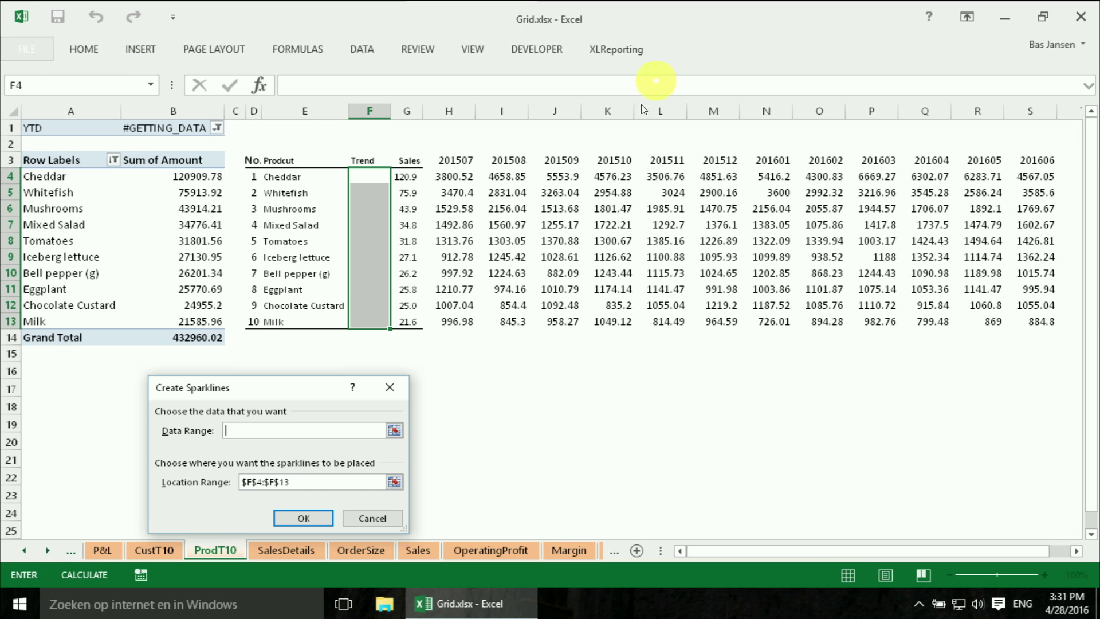
{"action": "left_click", "coordinate": [394, 430]}
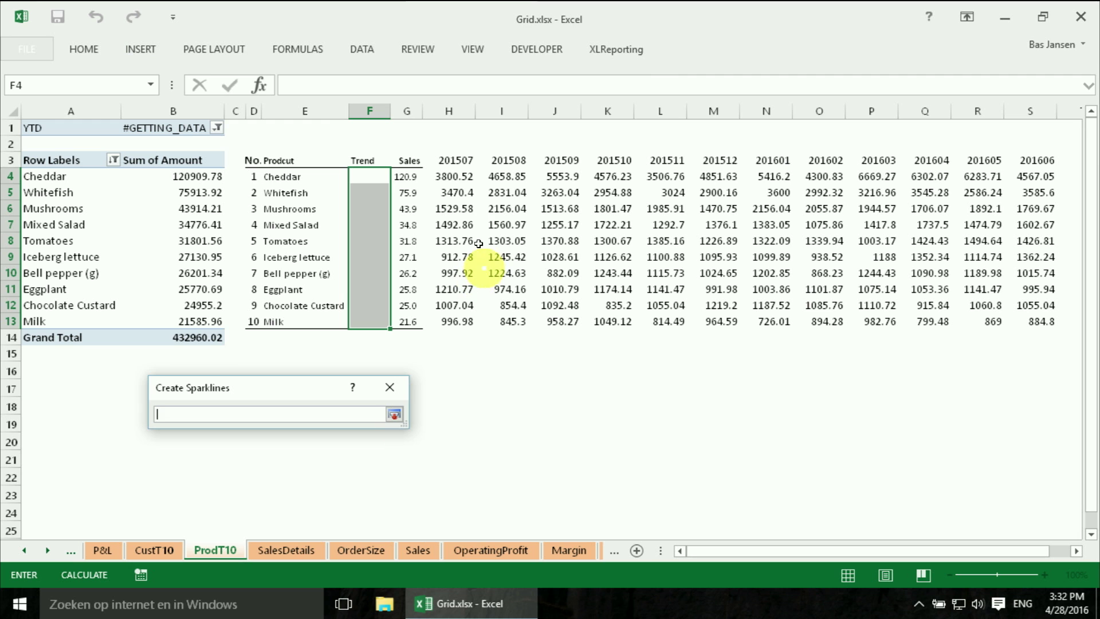
{"action": "left_click_drag", "start_coordinate": [451, 177], "coordinate": [507, 208]}
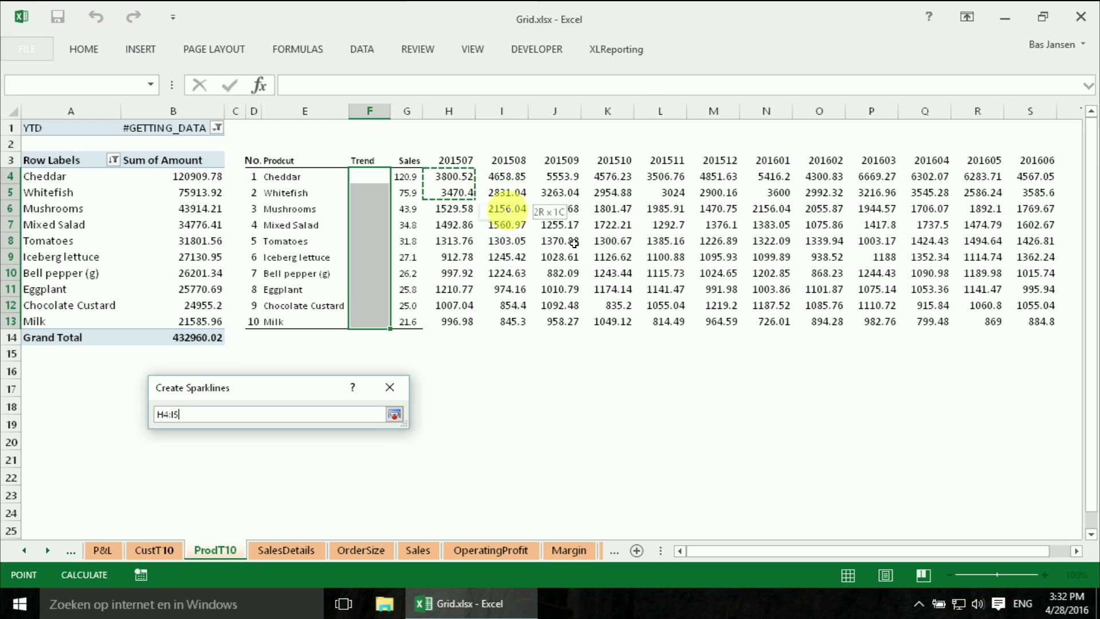
{"action": "left_click_drag", "start_coordinate": [574, 244], "coordinate": [1016, 325]}
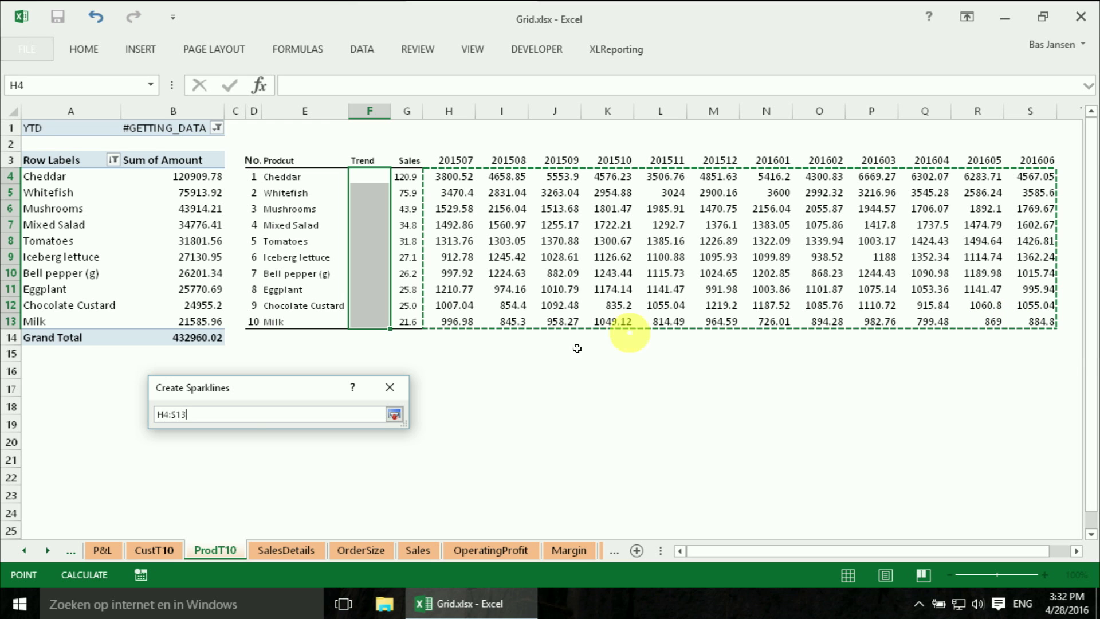
{"action": "left_click", "coordinate": [394, 413]}
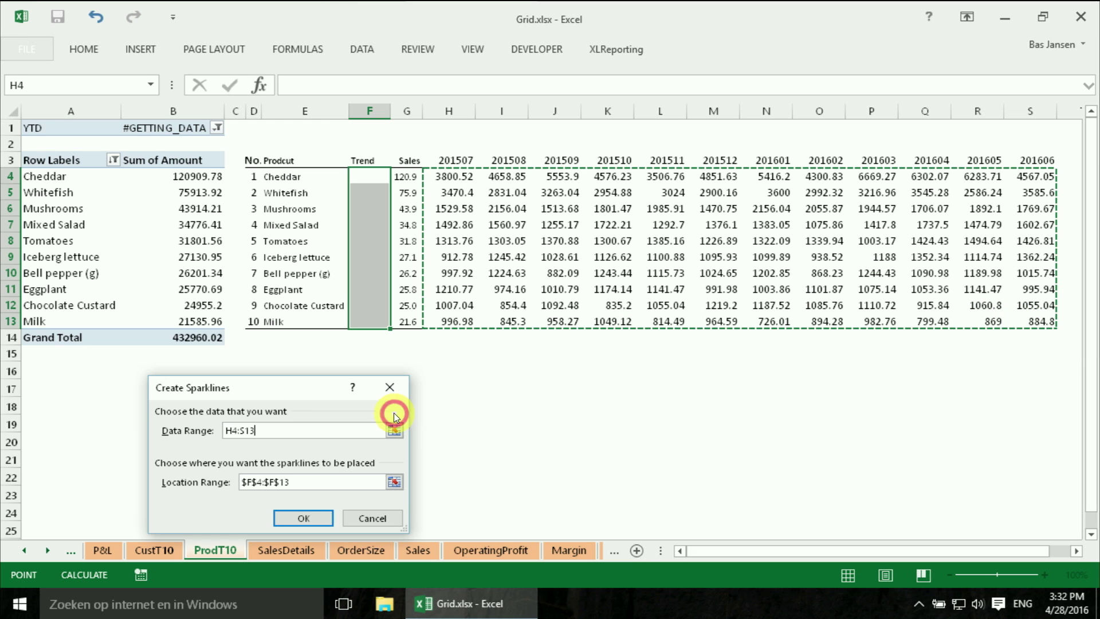
{"action": "left_click", "coordinate": [300, 518]}
Recolour the product sparklines blue.
{"action": "left_click", "coordinate": [713, 51]}
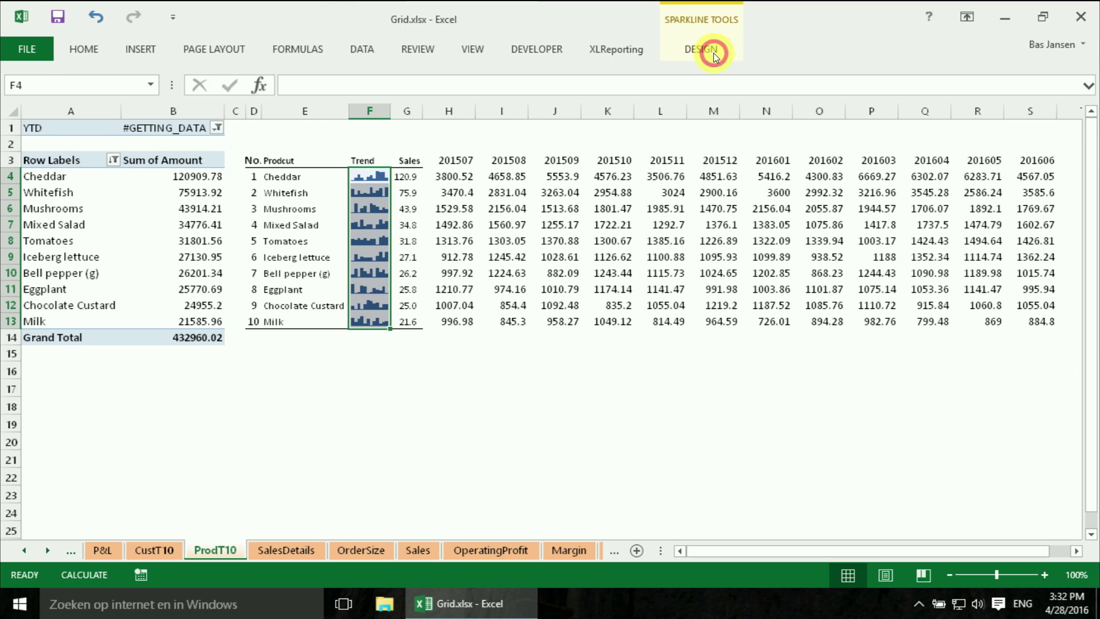
{"action": "left_click", "coordinate": [794, 73]}
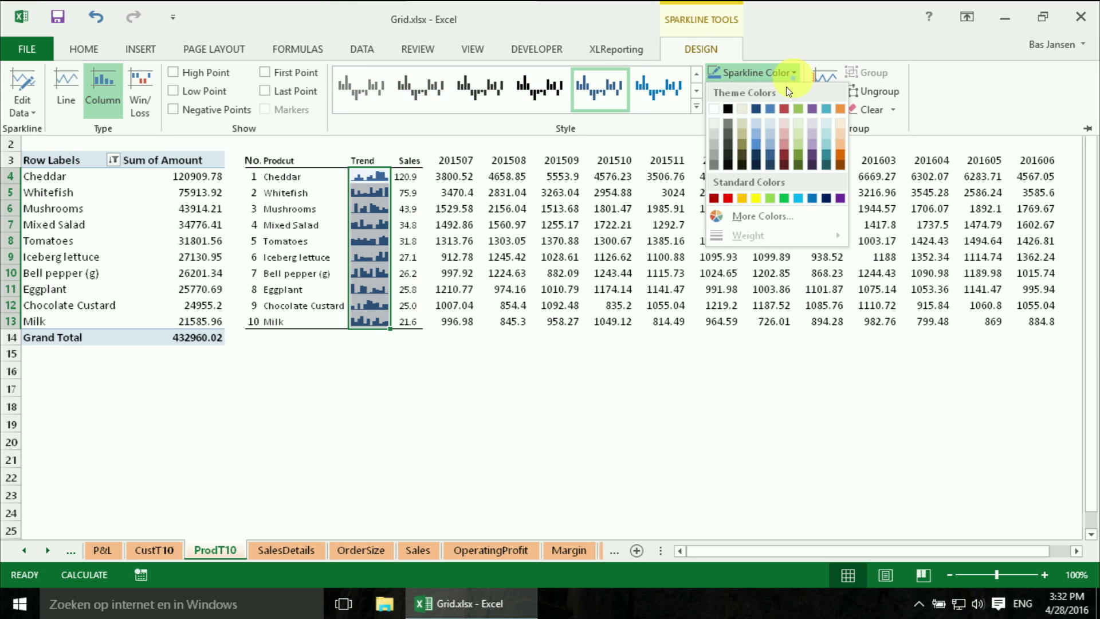
{"action": "left_click", "coordinate": [768, 109]}
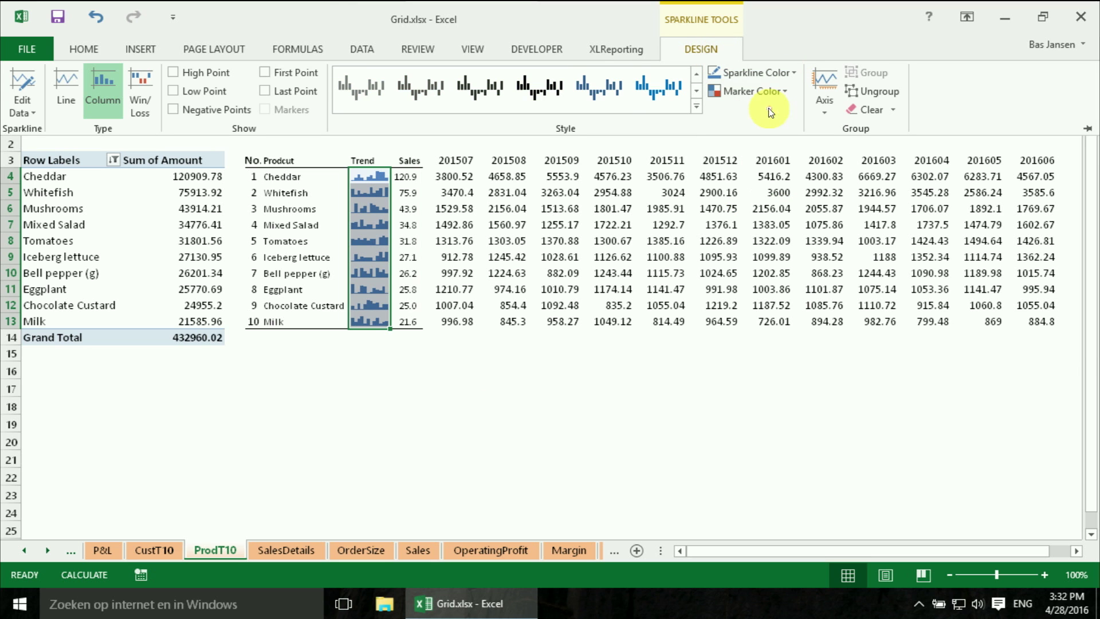
{"action": "left_click", "coordinate": [566, 331]}
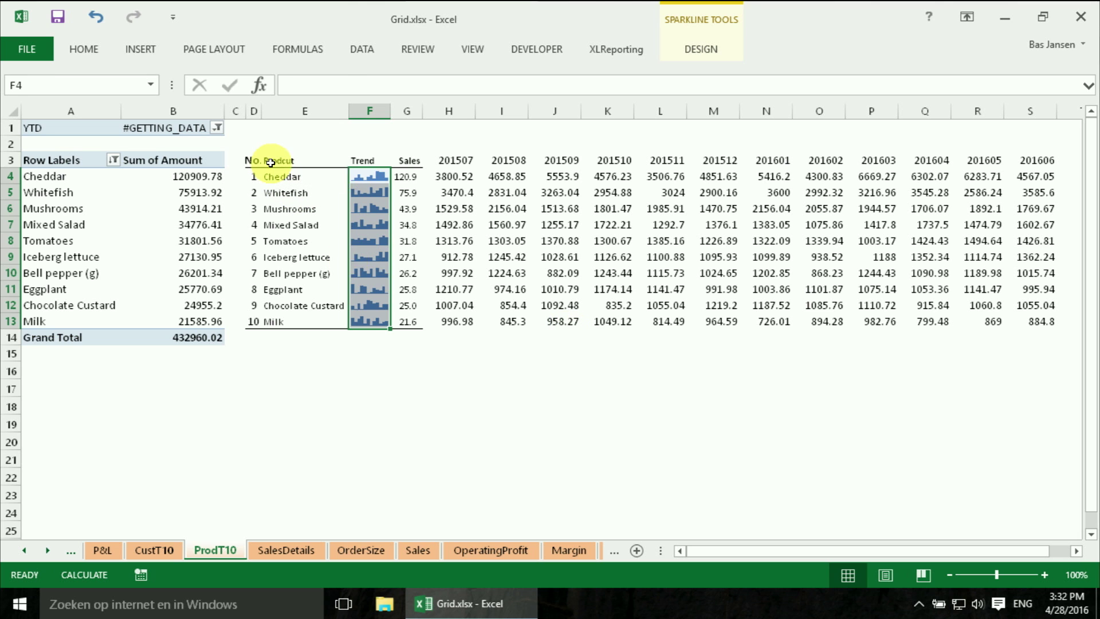
Select the product table E3:G13 with Shift+arrow keys and copy it.
{"action": "left_click", "coordinate": [270, 162]}
{"action": "key", "text": "shift+Right"}
{"action": "key", "text": "shift+Right"}
{"action": "key", "text": "shift+Down"}
{"action": "key", "text": "shift+Down"}
{"action": "key", "text": "shift+Down"}
{"action": "key", "text": "shift+Down"}
{"action": "key", "text": "shift+Down"}
{"action": "key", "text": "shift+Down"}
{"action": "key", "text": "shift+Down"}
{"action": "key", "text": "shift+Down"}
{"action": "key", "text": "shift+Down"}
{"action": "key", "text": "shift+Down"}
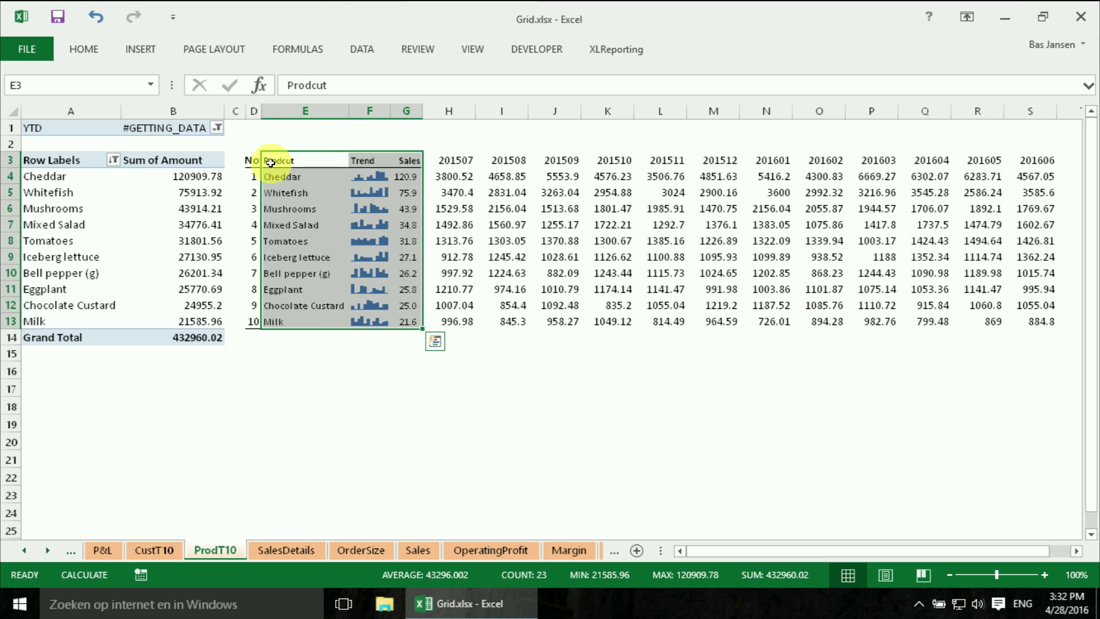
{"action": "key", "text": "ctrl+c"}
{"action": "key", "text": "ctrl+q"}
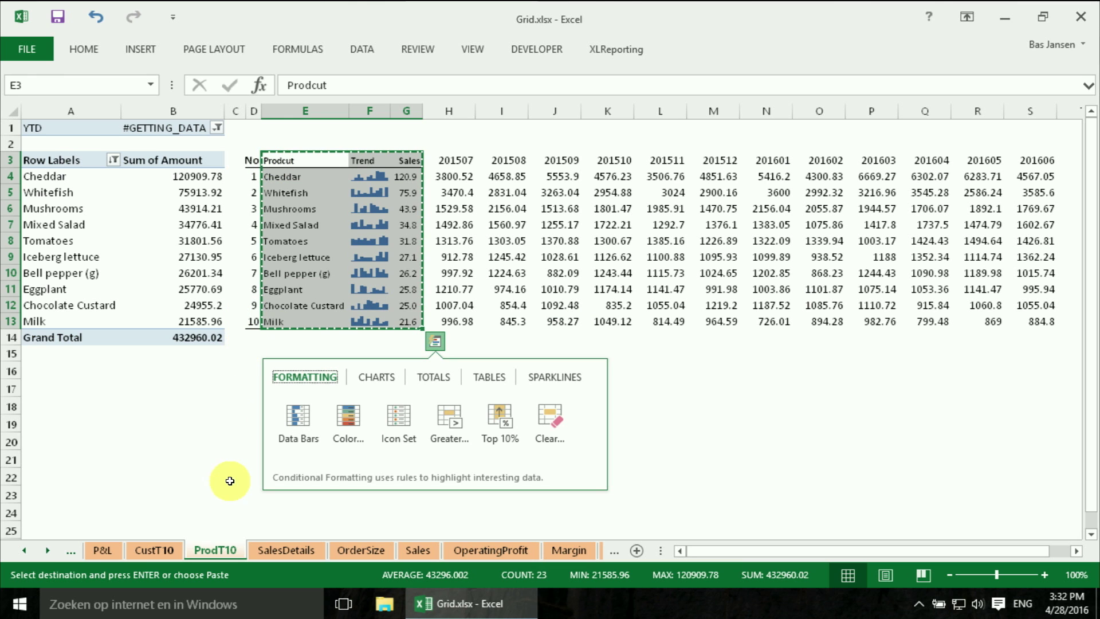
Switch to the Dashboard sheet from the full sheet list.
{"action": "right_click", "coordinate": [42, 547]}
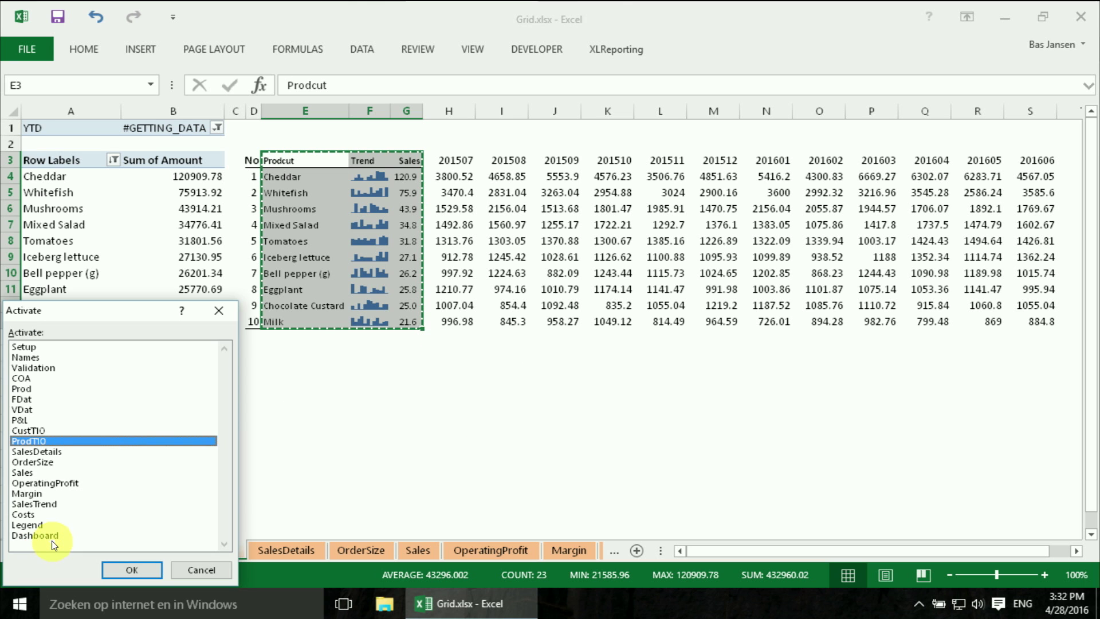
{"action": "left_click", "coordinate": [44, 533]}
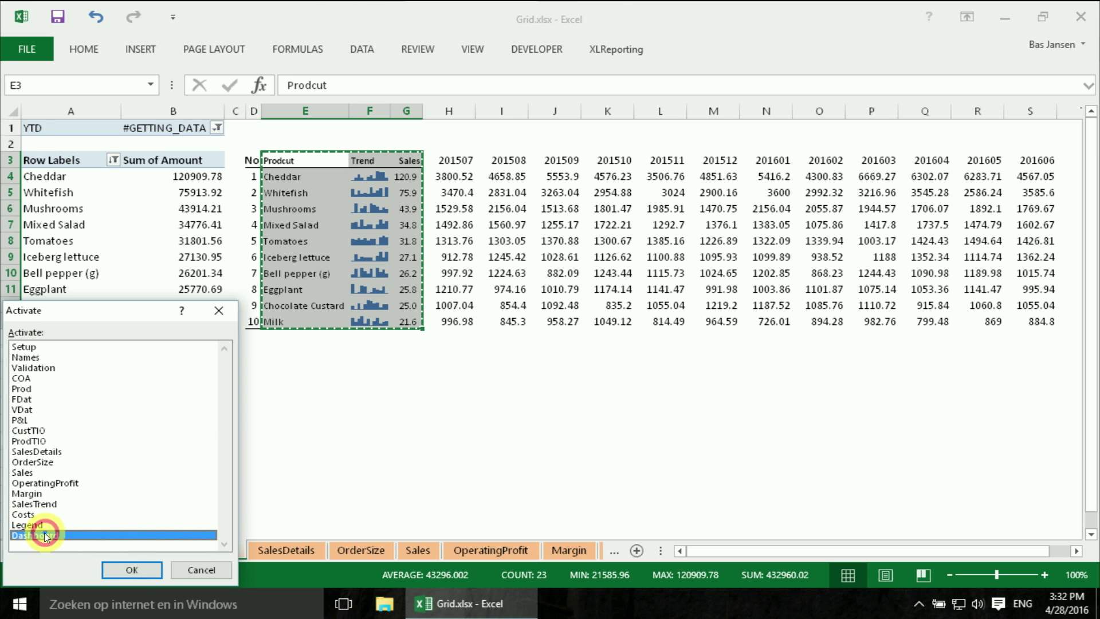
{"action": "left_click", "coordinate": [132, 569]}
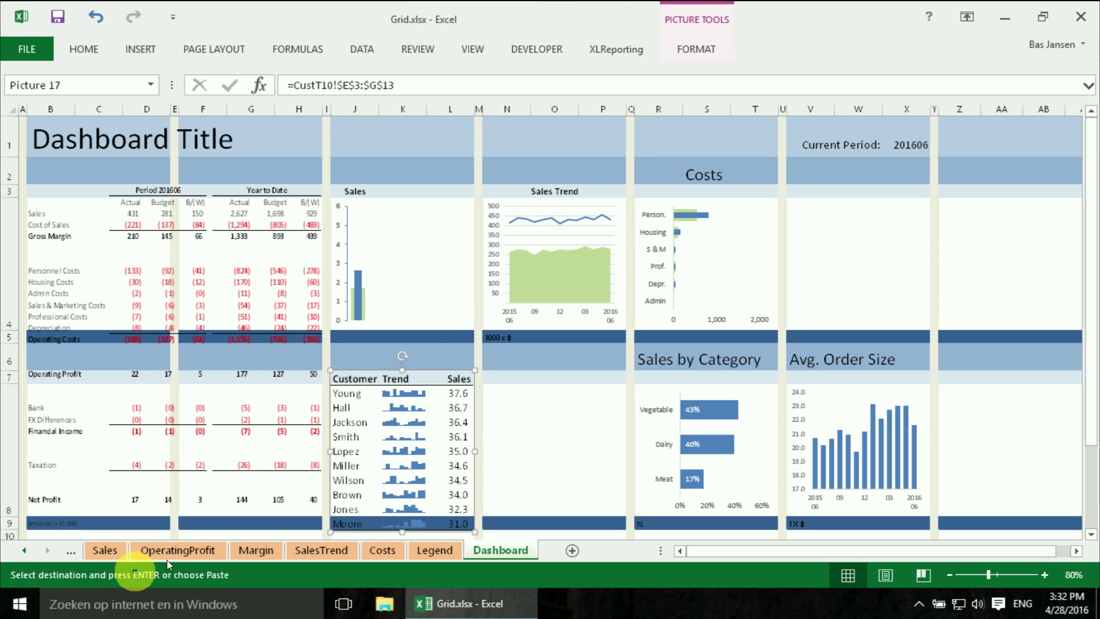
Paste the copied product table as a linked picture at cell N7.
{"action": "left_click", "coordinate": [494, 382]}
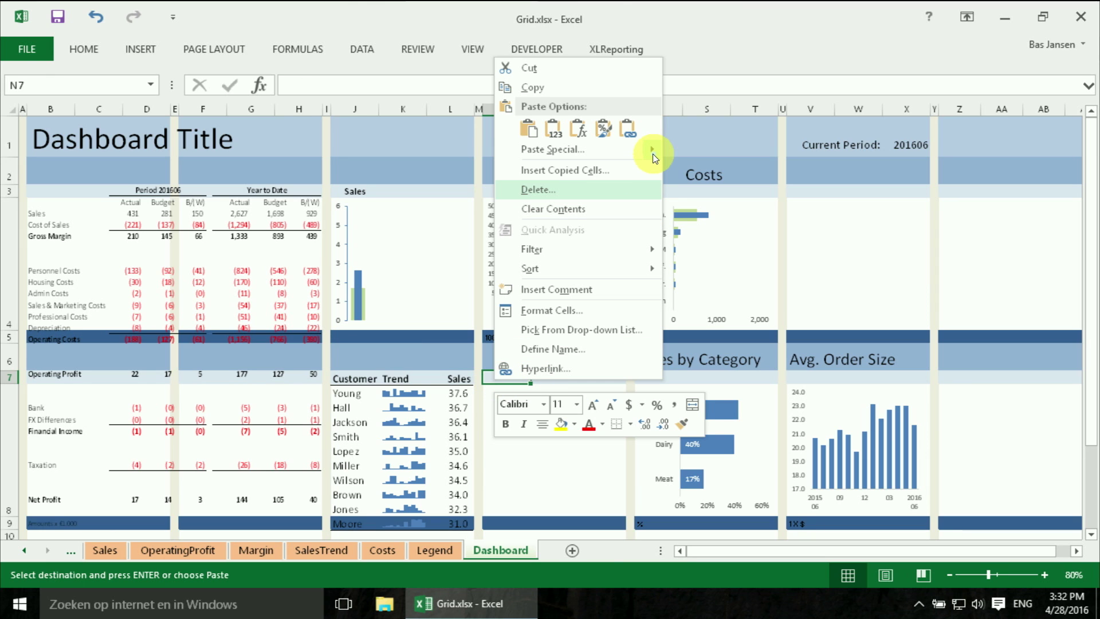
{"action": "mouse_move", "coordinate": [652, 153]}
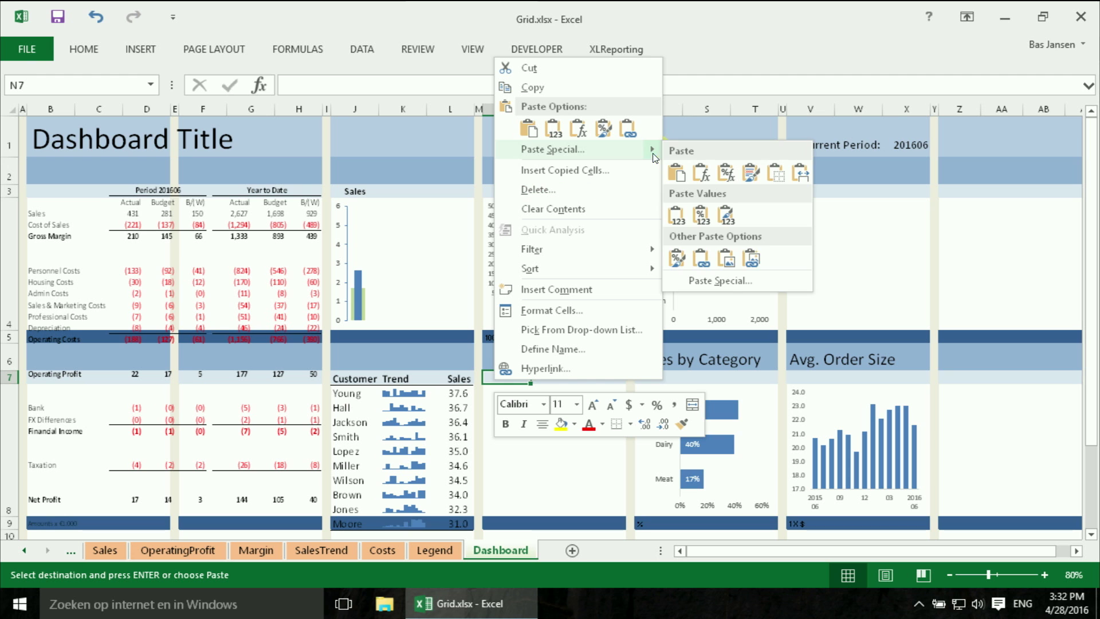
{"action": "left_click", "coordinate": [752, 263]}
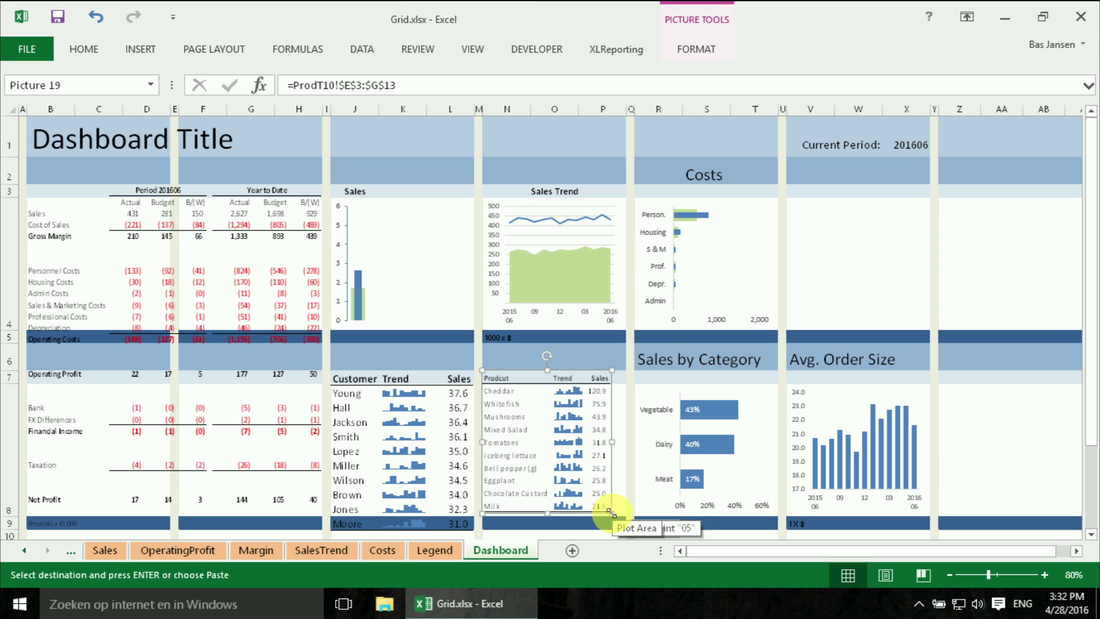
Undo an oversized enlargement, then trim the product picture's bottom edge to match the customer picture.
{"action": "left_click_drag", "start_coordinate": [611, 512], "coordinate": [637, 532]}
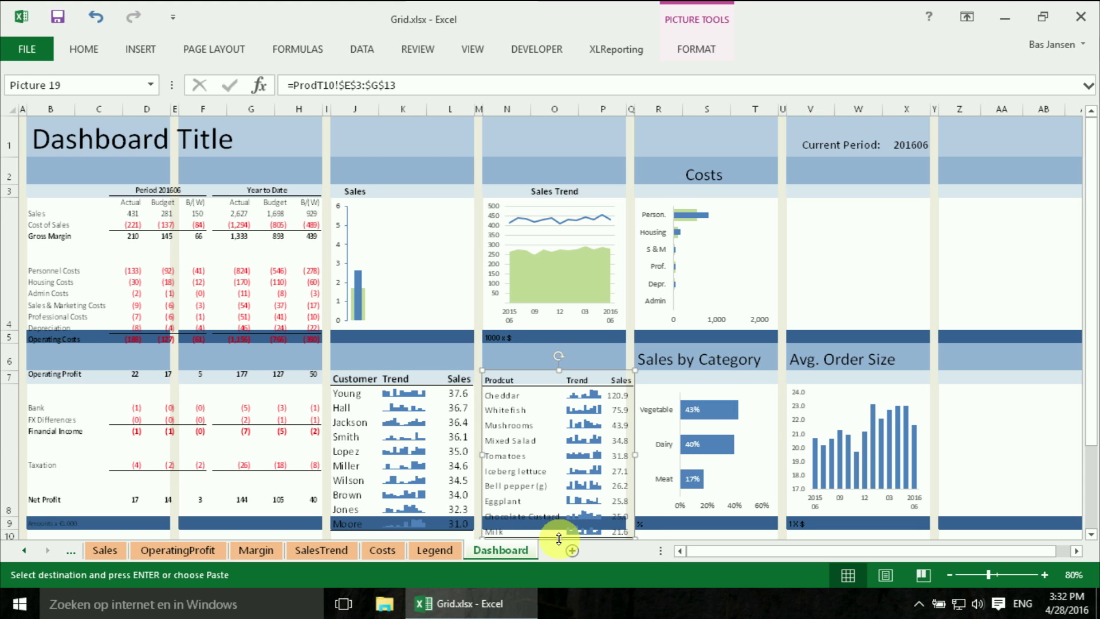
{"action": "scroll", "coordinate": [558, 532], "scroll_direction": "down", "scroll_amount": 2}
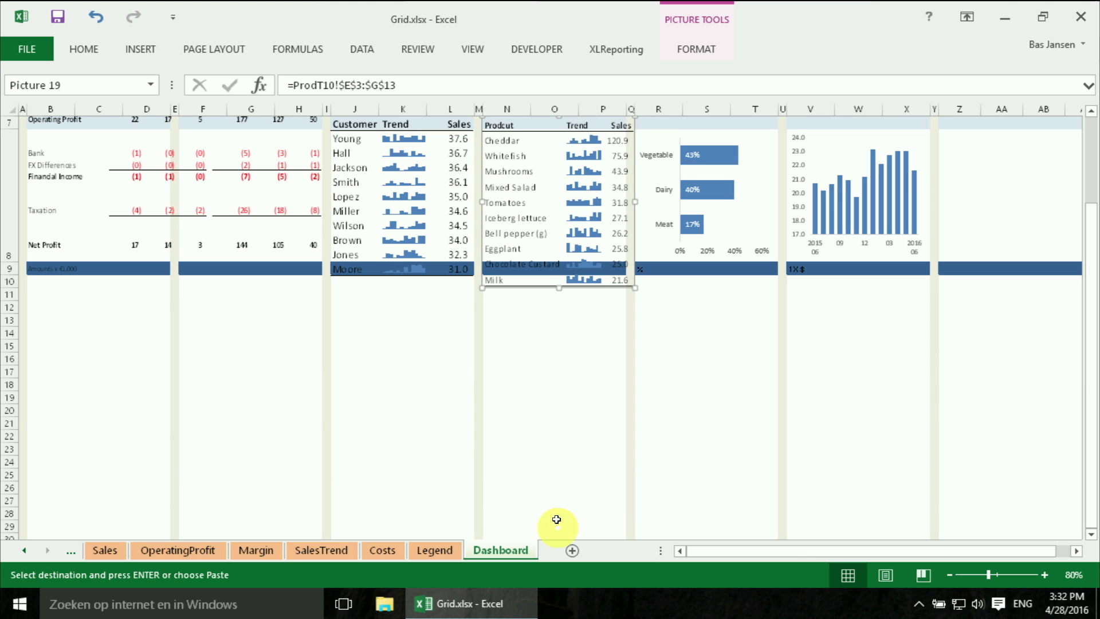
{"action": "key", "text": "ctrl+z"}
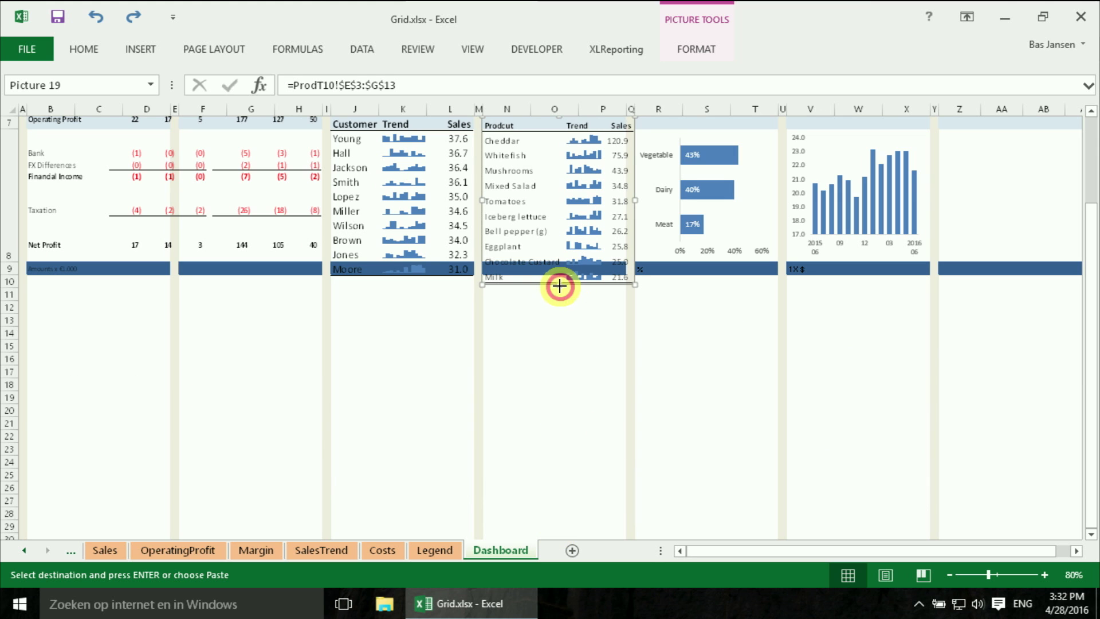
{"action": "left_click_drag", "start_coordinate": [559, 285], "coordinate": [560, 275]}
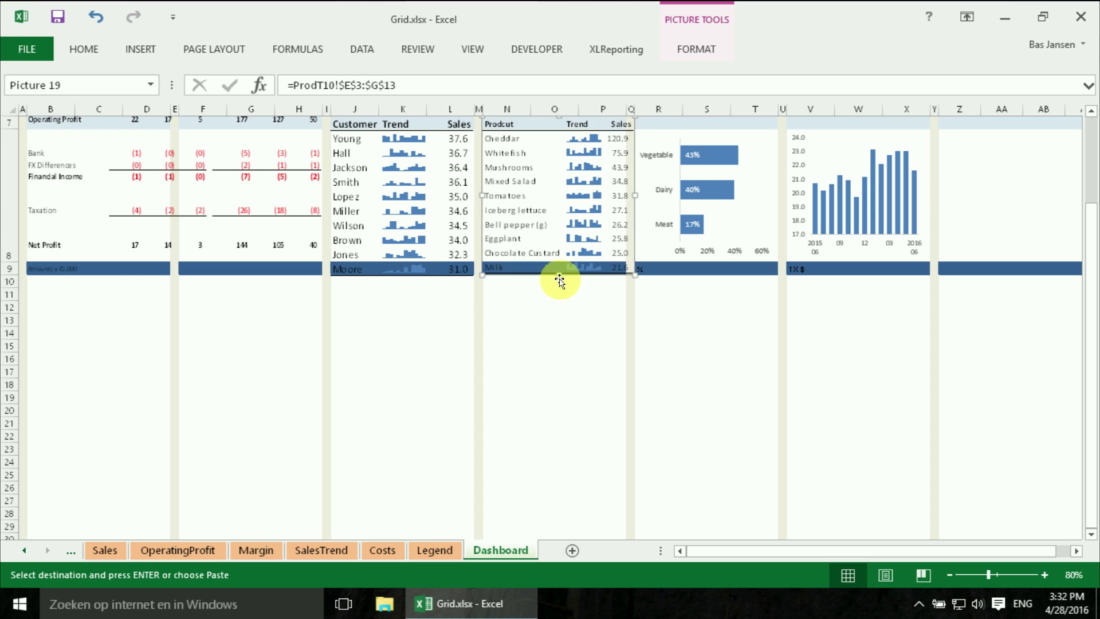
{"action": "left_click", "coordinate": [560, 319]}
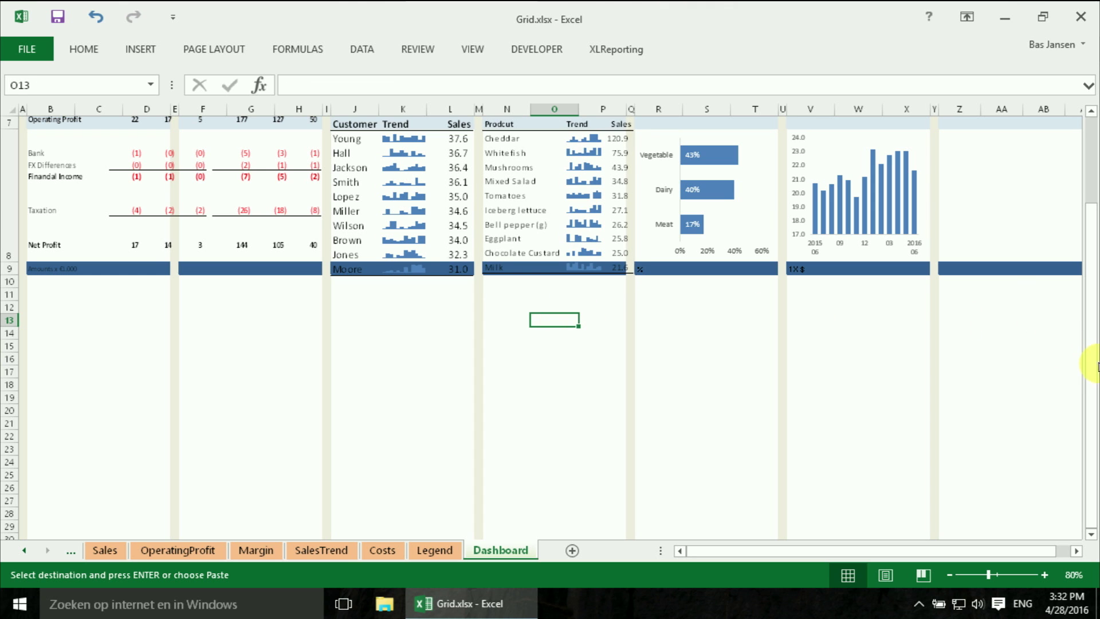
{"action": "left_click_drag", "start_coordinate": [1094, 366], "coordinate": [1094, 237]}
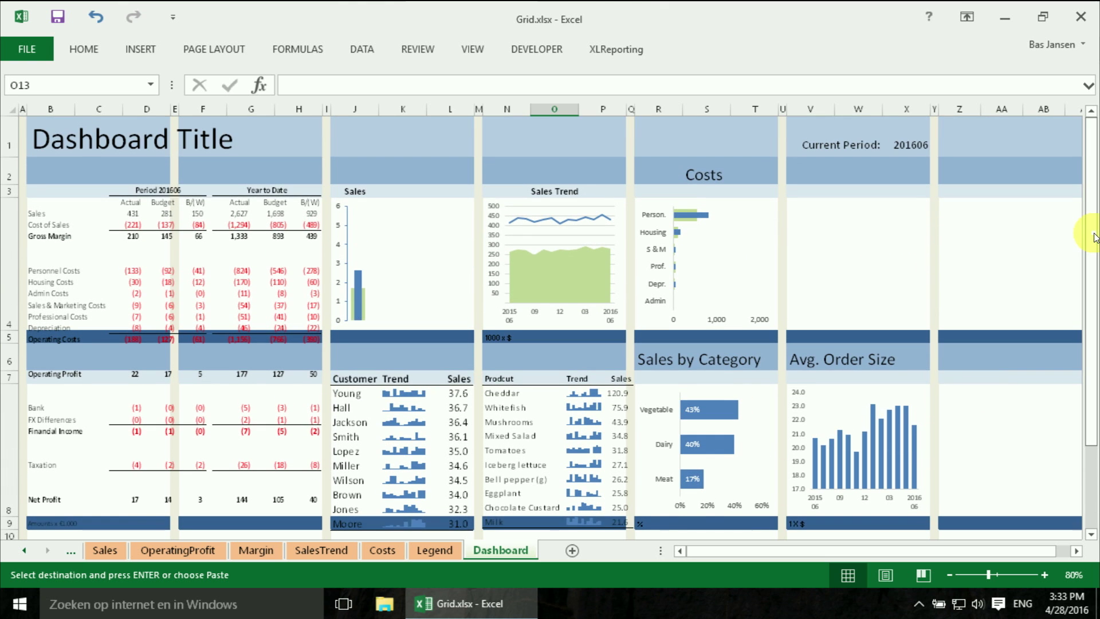